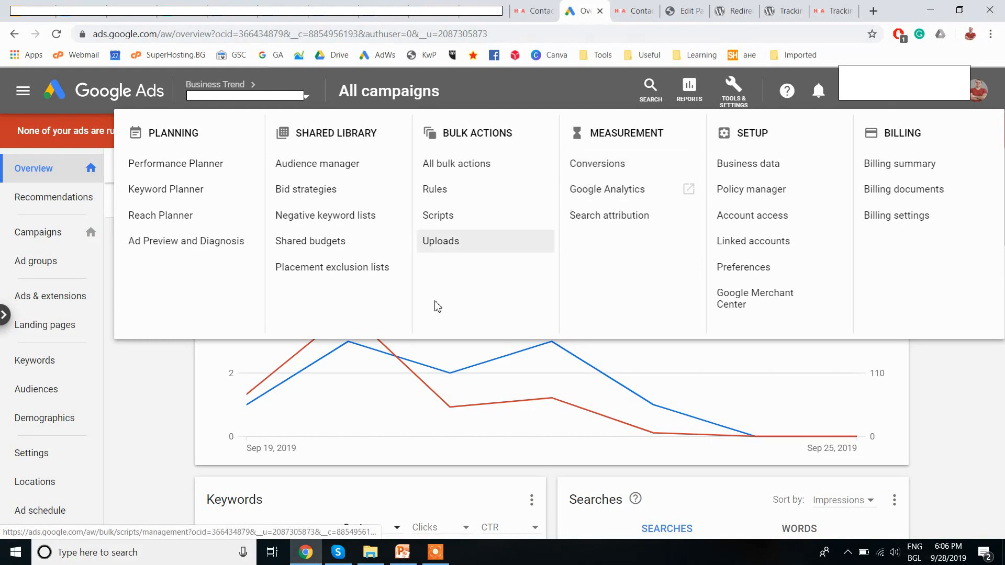
# - Switch to PowerPoint and review the slide's list of thank-you-page, contact form and Google Ads conversion tracking tasks
pyautogui.click(403, 554)
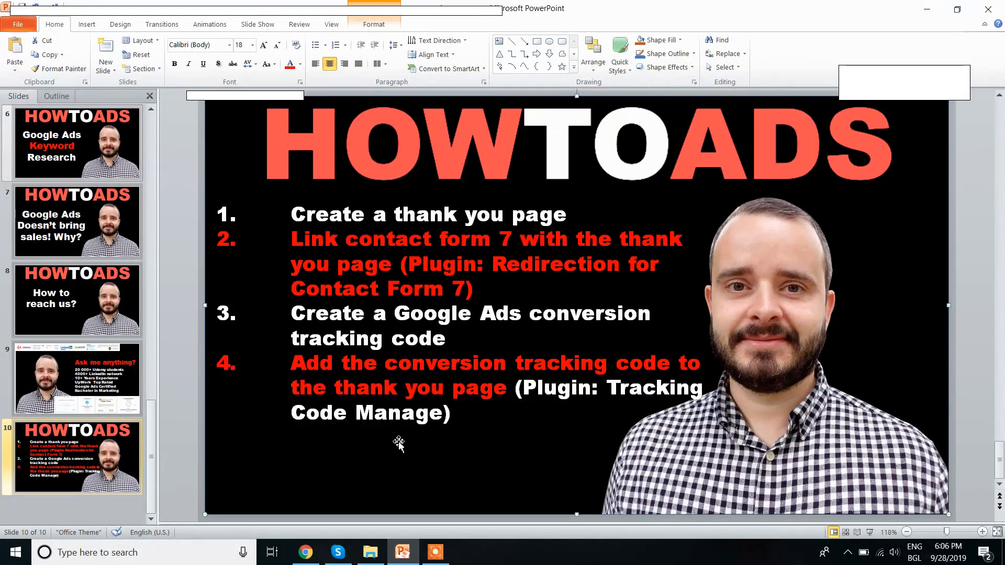
pyautogui.click(324, 215)
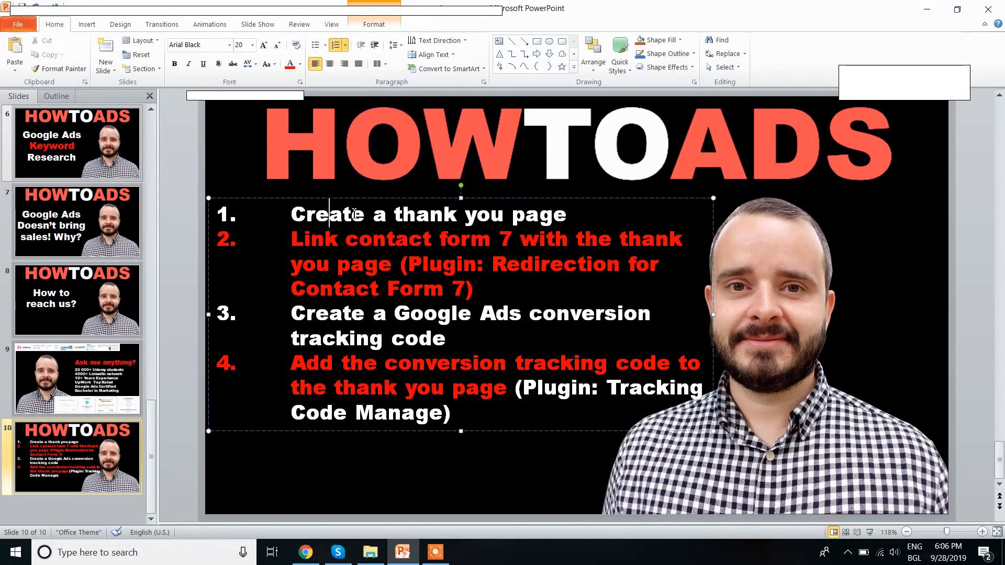
pyautogui.moveTo(323, 216); pyautogui.dragTo(423, 220)
pyautogui.click(344, 241)
pyautogui.moveTo(311, 239); pyautogui.dragTo(478, 243)
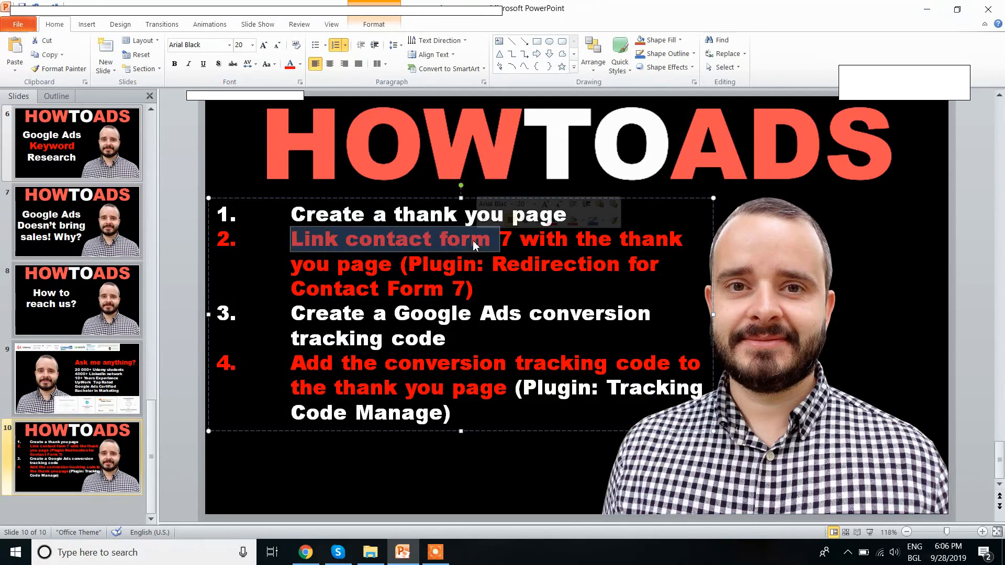
pyautogui.click(423, 265)
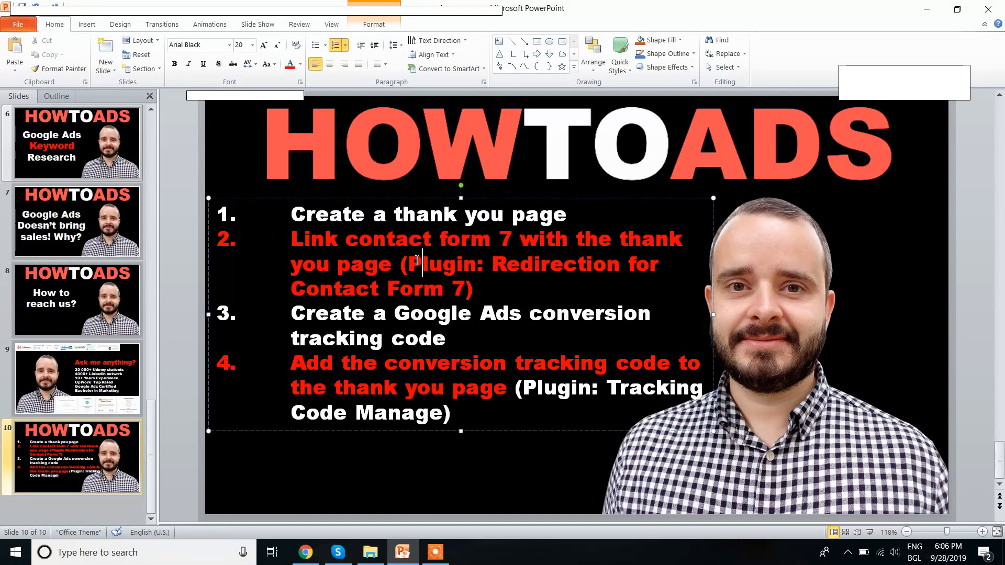
pyautogui.moveTo(408, 265); pyautogui.dragTo(465, 285)
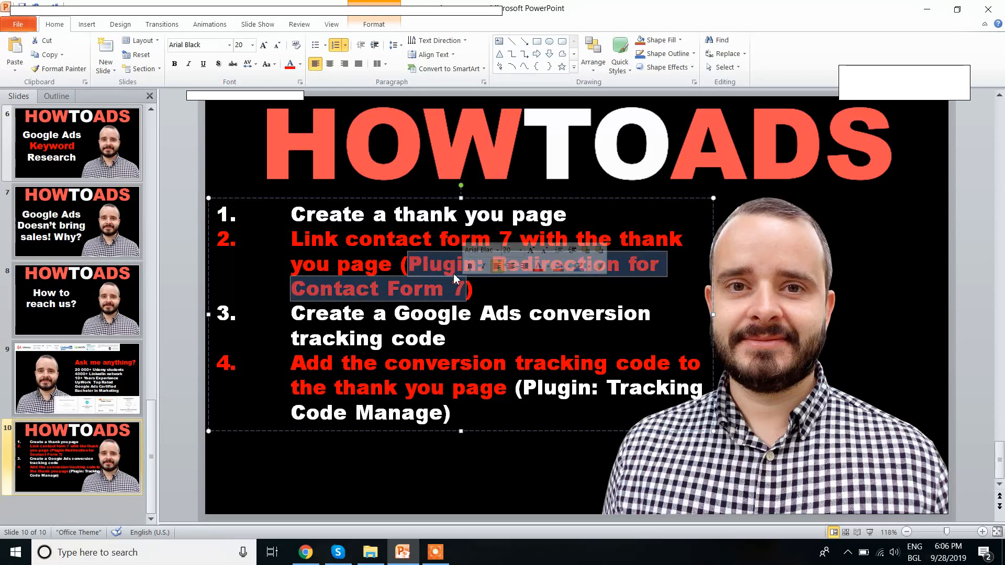
pyautogui.click(443, 262)
pyautogui.moveTo(410, 262); pyautogui.dragTo(465, 288)
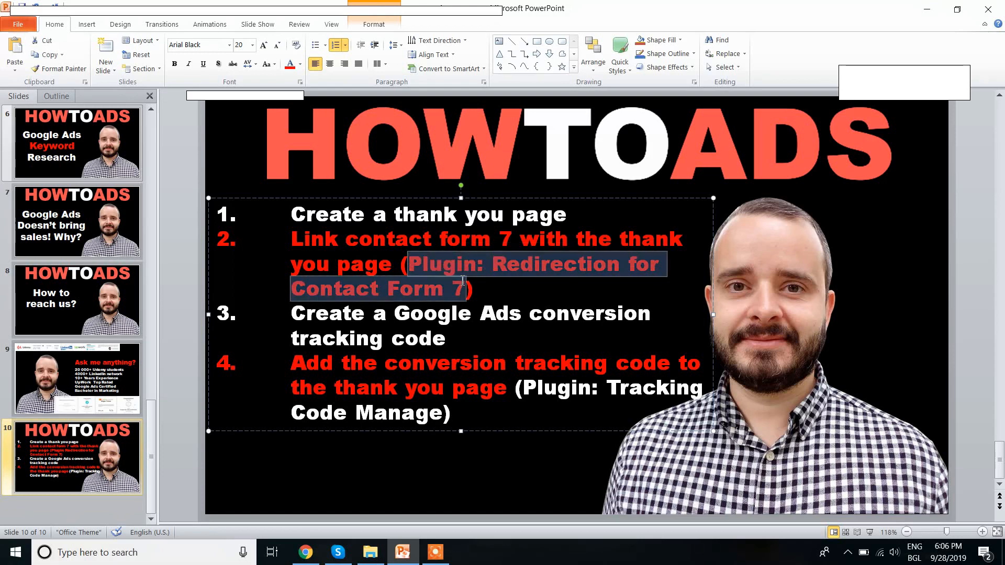
pyautogui.click(430, 348)
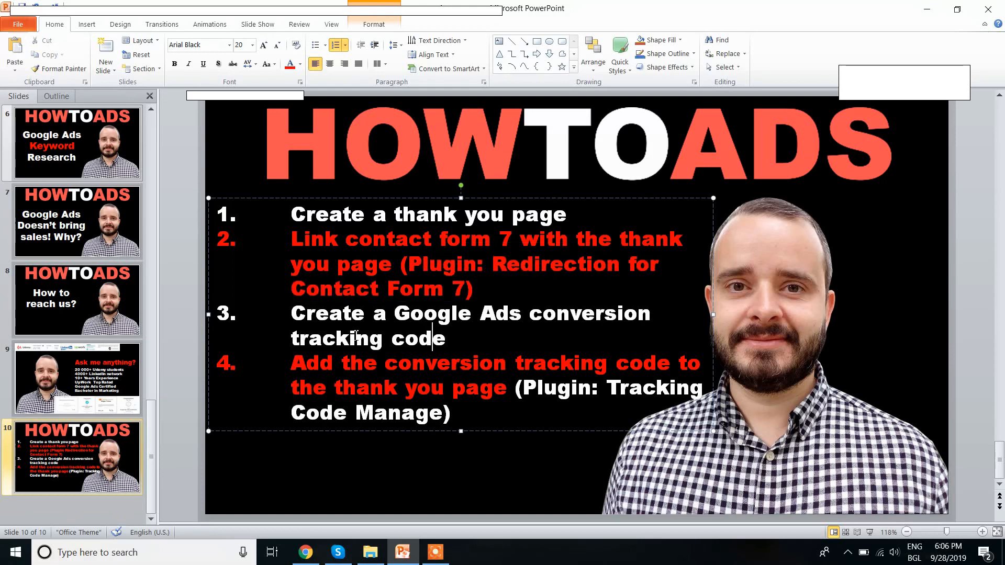
pyautogui.moveTo(303, 317); pyautogui.dragTo(412, 318)
pyautogui.click(409, 339)
# - Switch to Chrome and examine the contact form on the howtoads.com contact page
pyautogui.click(306, 553)
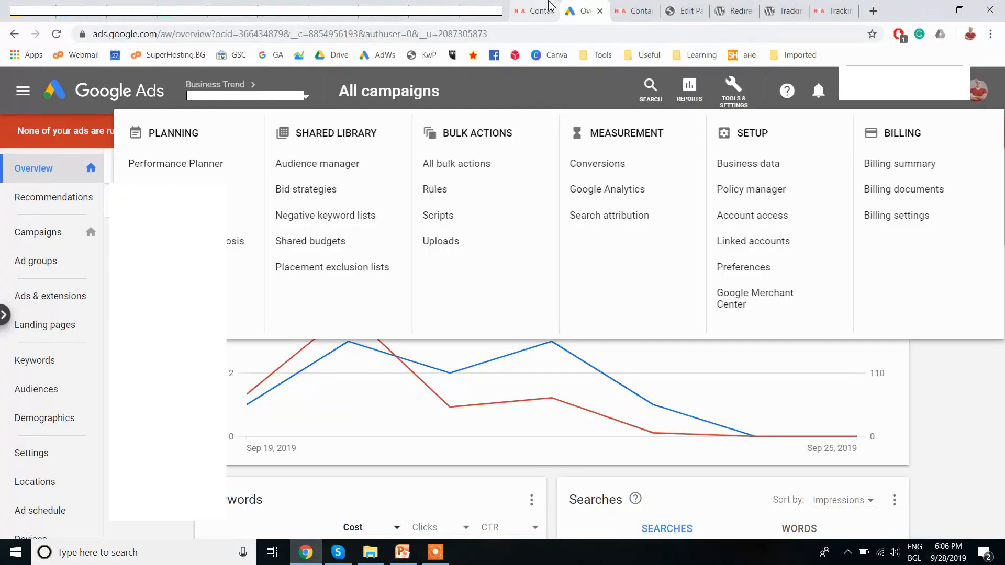
pyautogui.click(531, 10)
pyautogui.click(628, 6)
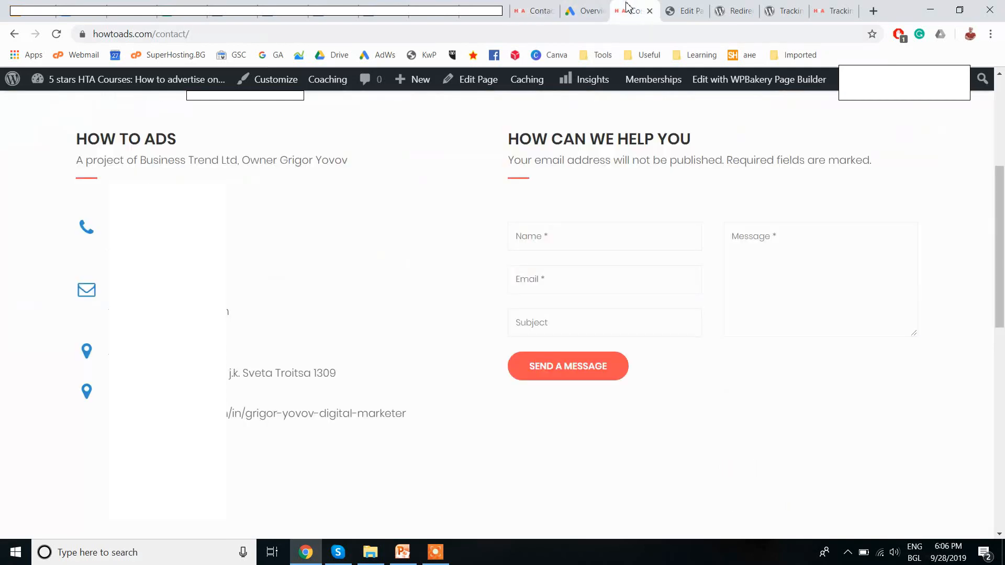
pyautogui.scroll(5, 468, 190)
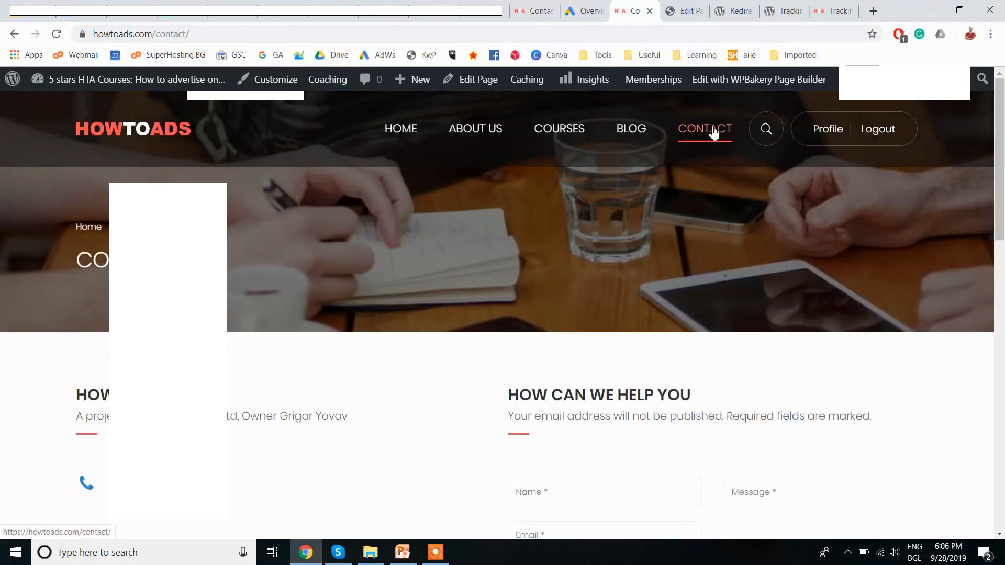
pyautogui.scroll(-7, 402, 371)
pyautogui.scroll(5, 413, 352)
pyautogui.scroll(-2, 426, 359)
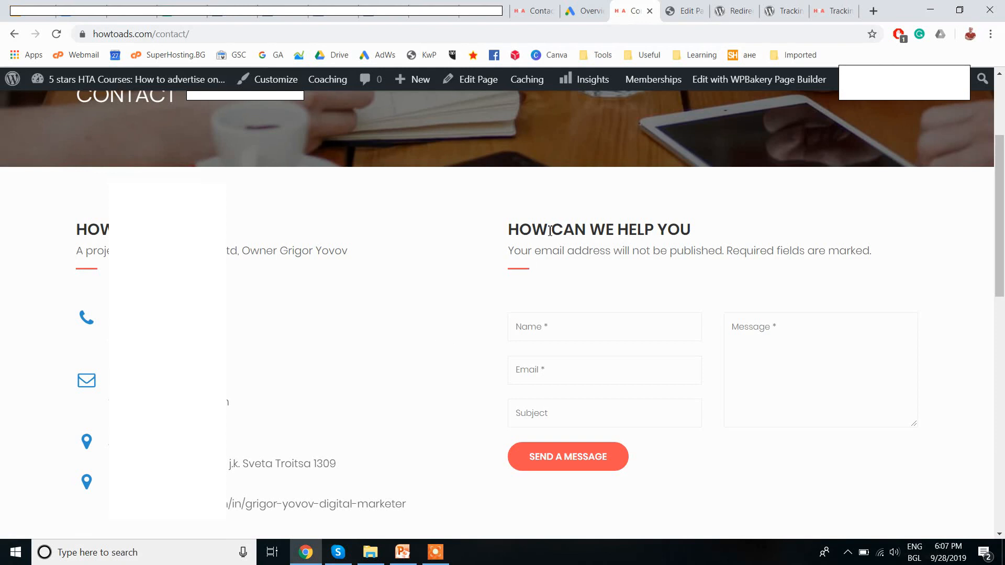
# - Go to the WordPress editor of the Contact Thank You Page and check its title
pyautogui.click(680, 6)
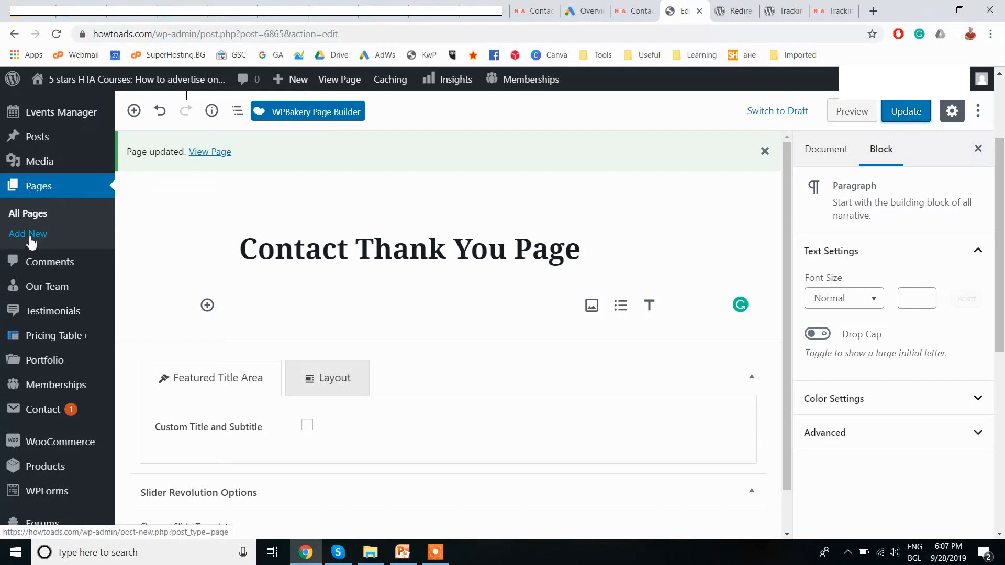
pyautogui.click(455, 251)
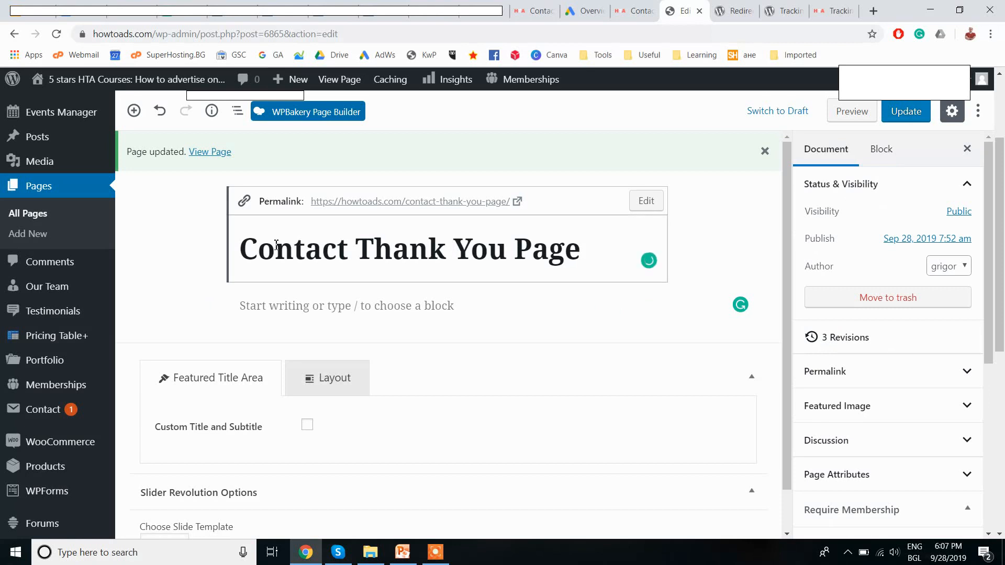
pyautogui.doubleClick(598, 247)
pyautogui.moveTo(598, 247); pyautogui.dragTo(246, 245)
pyautogui.click(295, 249)
# - Add the paragraph "Thank you! We will respond in 24 hours!" to the Contact Thank You Page and update the page
pyautogui.click(421, 310)
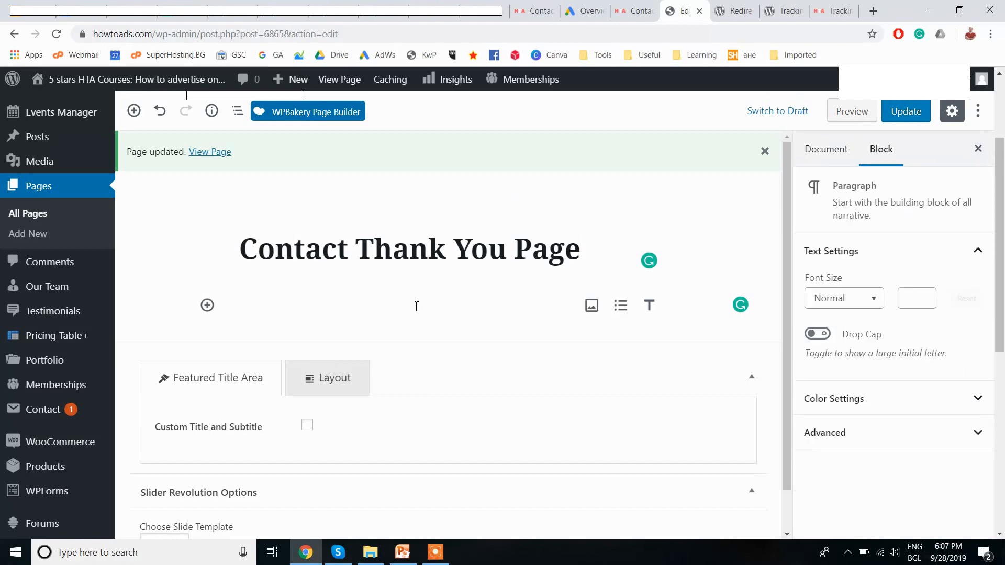
pyautogui.write('Tha')
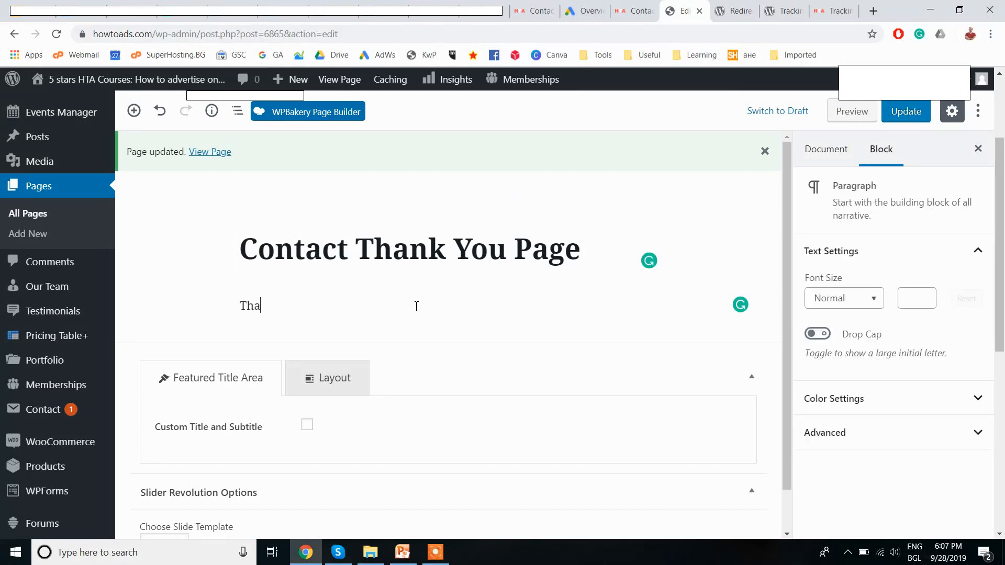
pyautogui.write('nk you! We will respon')
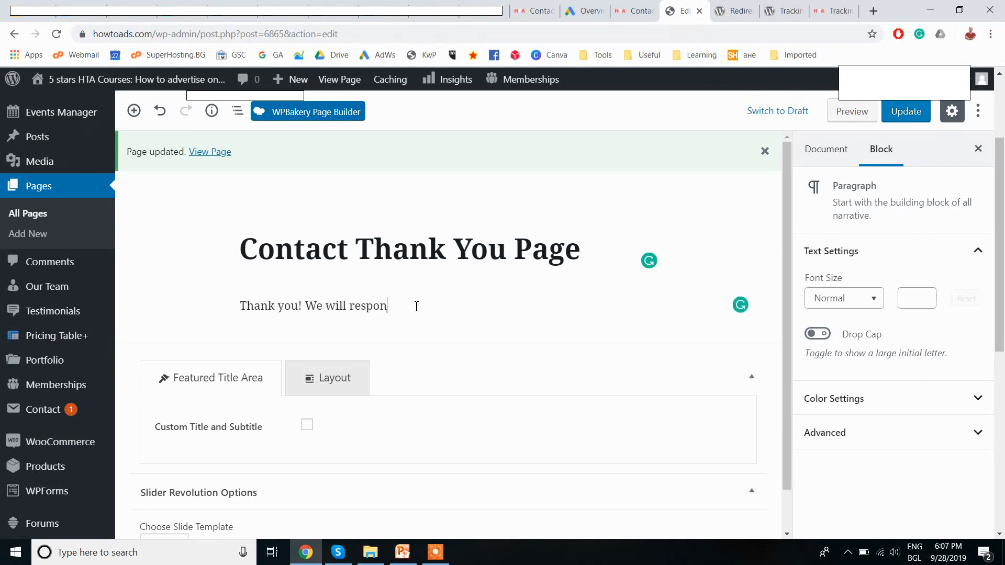
pyautogui.write('d in 24 hours!')
pyautogui.click(905, 113)
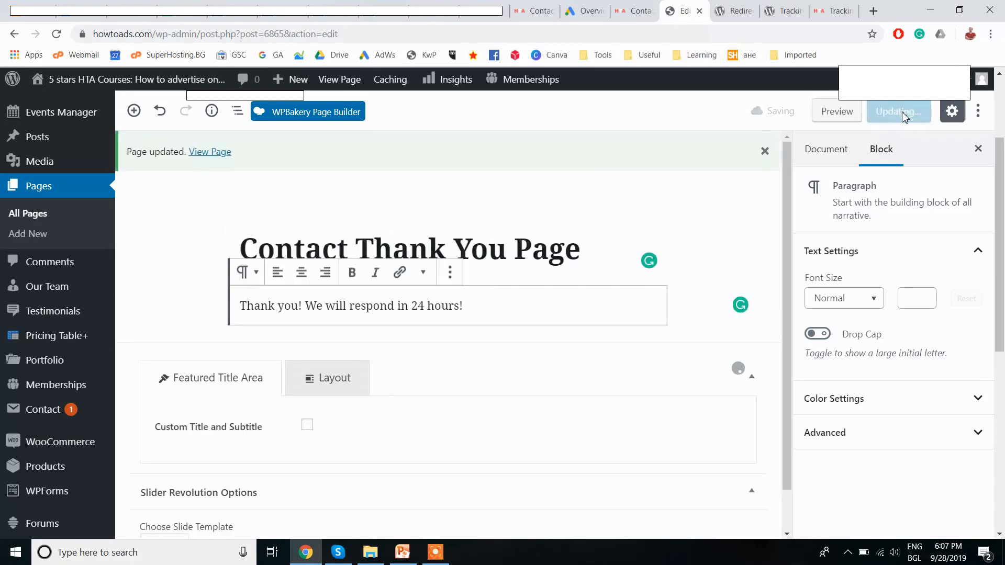
pyautogui.click(438, 237)
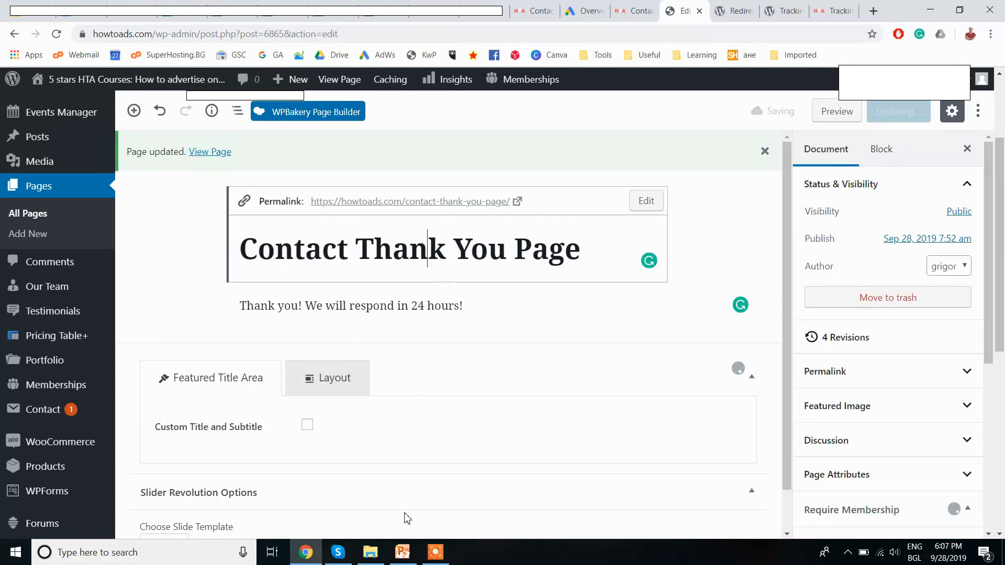
# - Switch to PowerPoint and review the first listed task about creating a thank you page
pyautogui.click(402, 552)
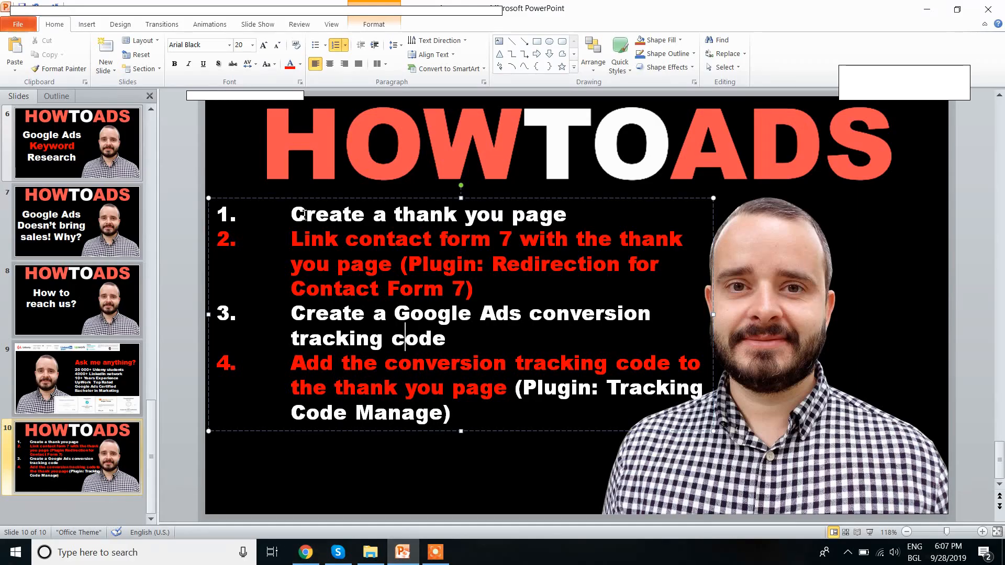
pyautogui.moveTo(292, 214); pyautogui.dragTo(551, 214)
pyautogui.click(552, 215)
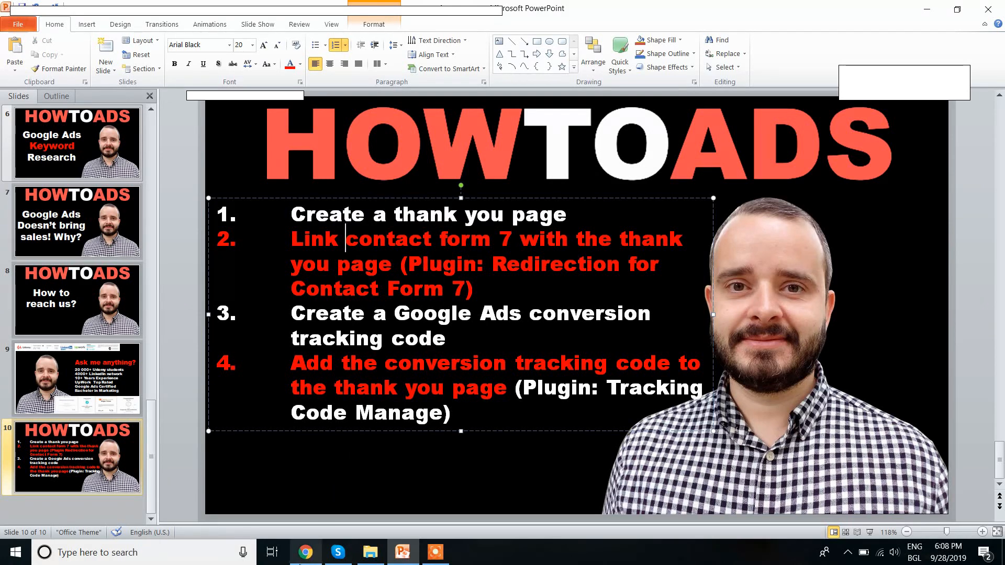
# - Switch to Chrome and view the WordPress.org page of the Redirection for Contact Form 7 plugin
pyautogui.click(306, 552)
pyautogui.click(741, 10)
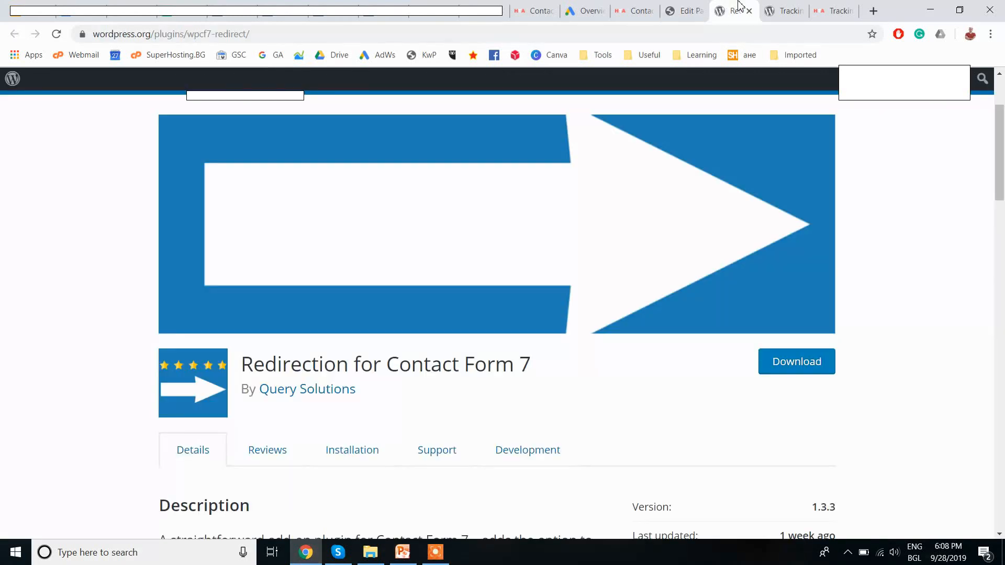
pyautogui.moveTo(412, 366)
pyautogui.mouseDown()
pyautogui.moveTo(533, 366)
pyautogui.moveTo(296, 364)
pyautogui.moveTo(429, 358)
pyautogui.mouseUp()
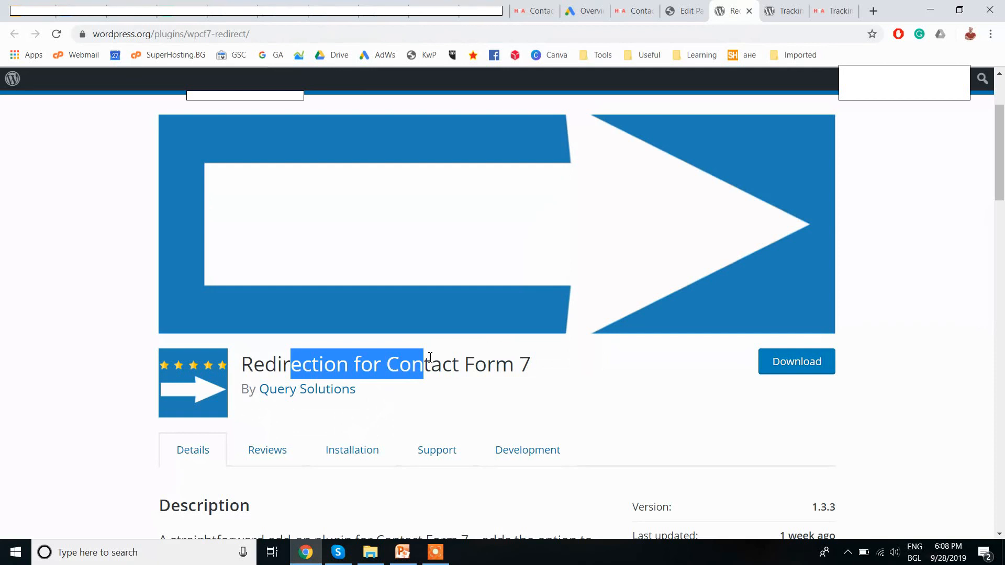
pyautogui.click(475, 367)
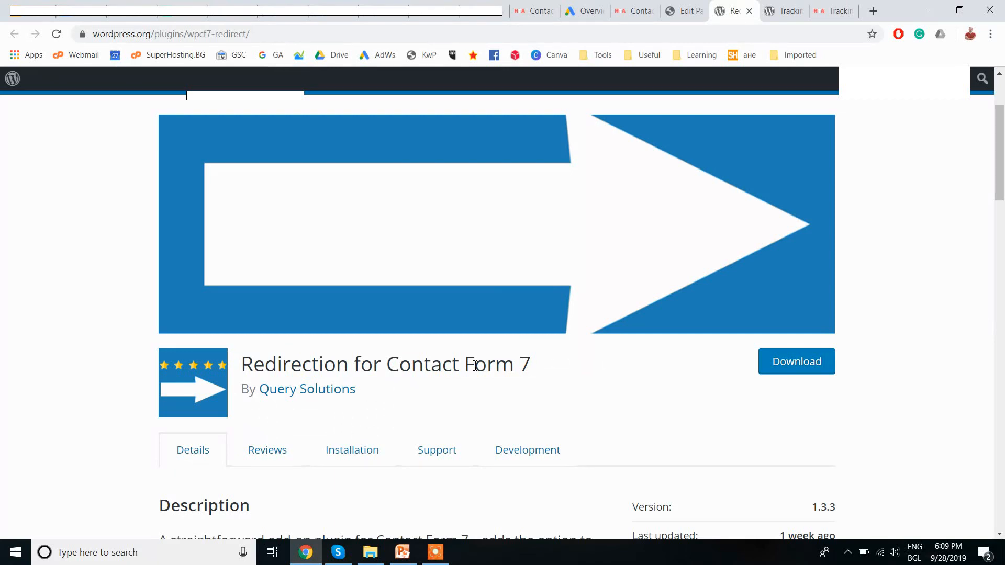
# - Open the live Contact Thank You Page from its permalink preview and select its full URL
pyautogui.click(669, 7)
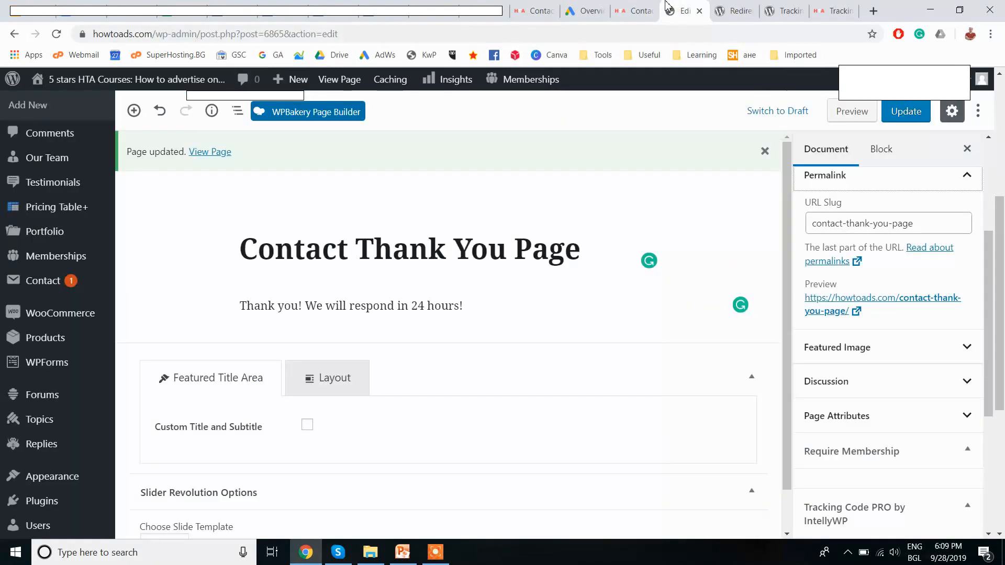
pyautogui.click(858, 313)
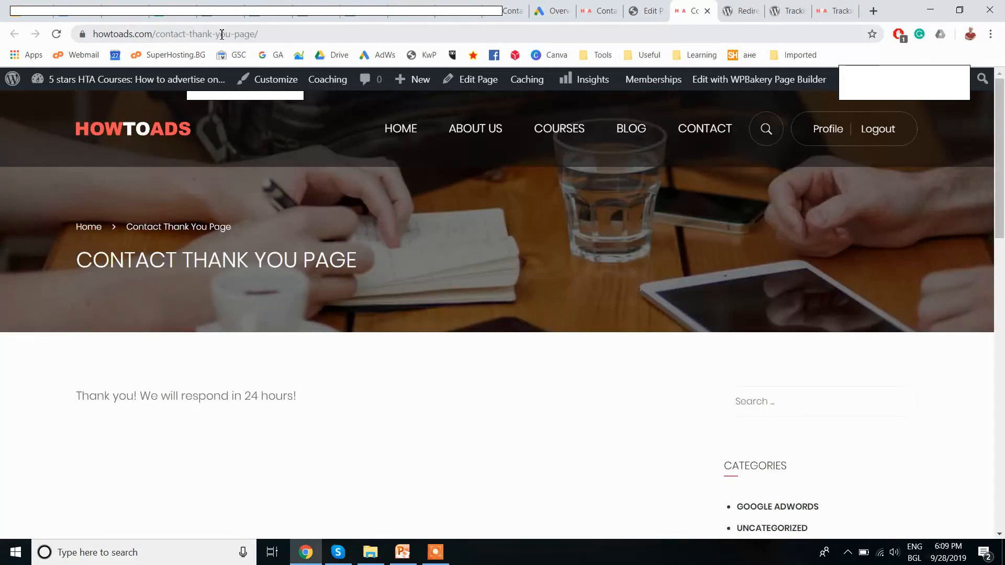
pyautogui.click(222, 34)
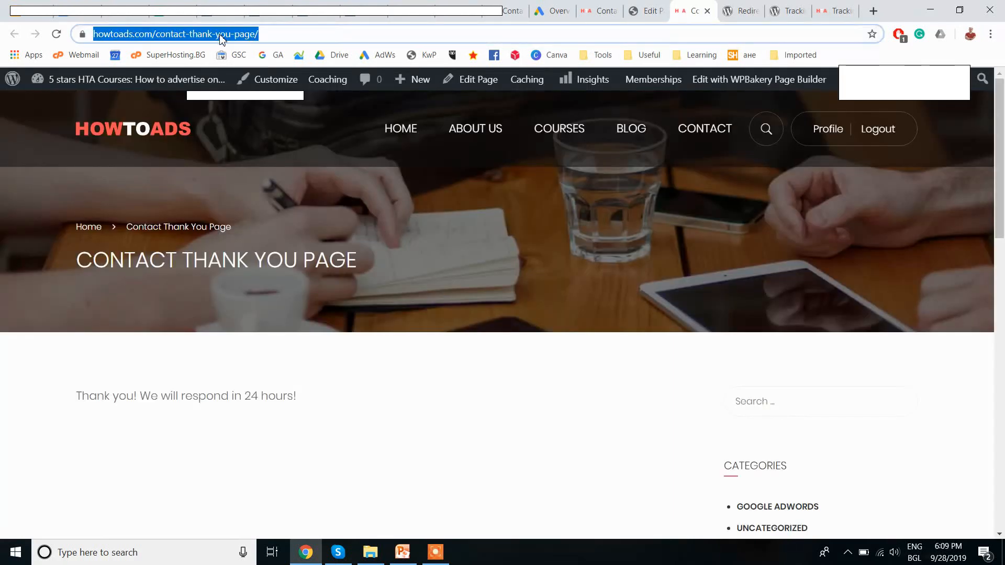
pyautogui.doubleClick(222, 35)
pyautogui.tripleClick(222, 34)
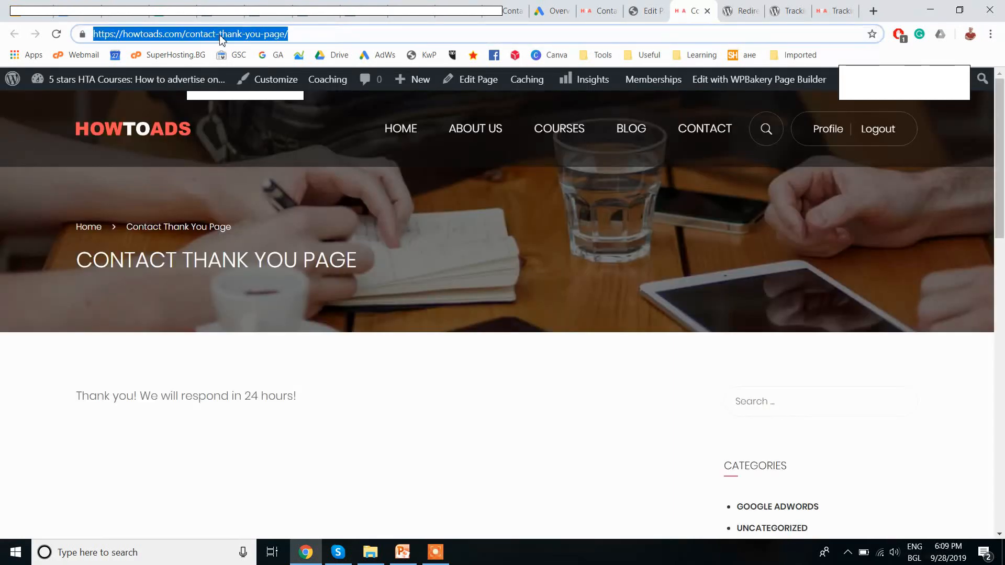
# - Open the "Contact form 1" with id 6201 for editing from the WordPress list of contact forms
pyautogui.click(600, 9)
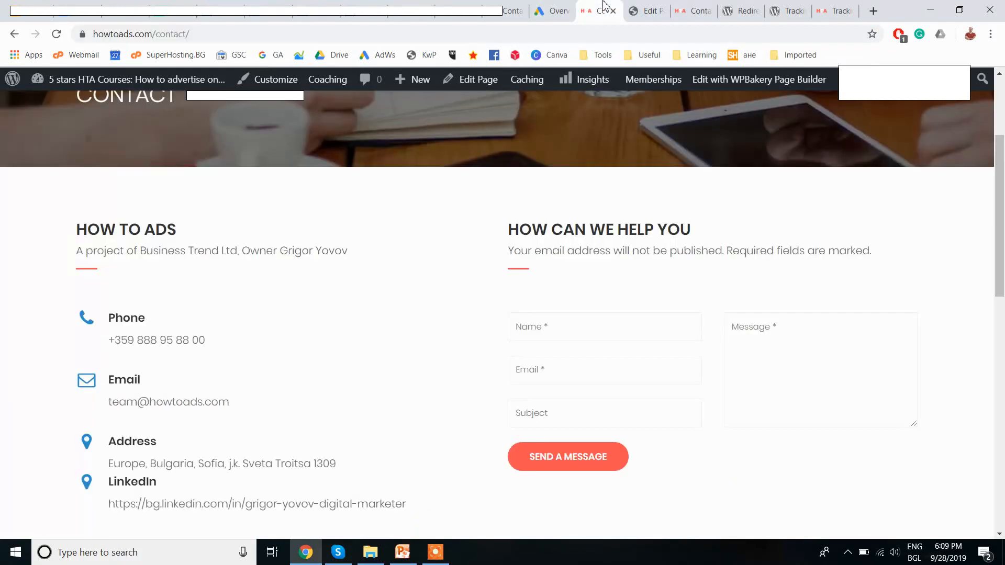
pyautogui.click(645, 10)
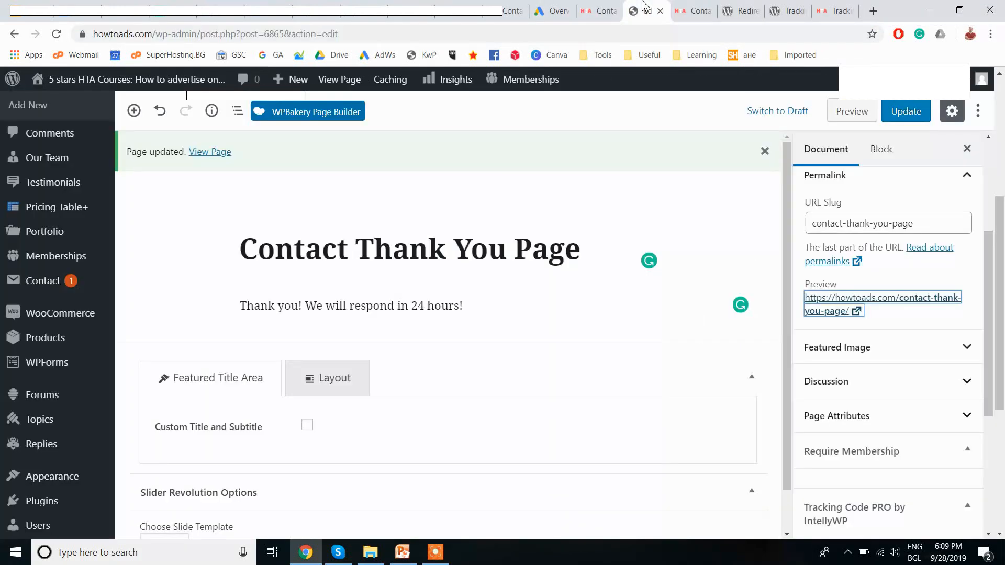
pyautogui.scroll(-4, 67, 361)
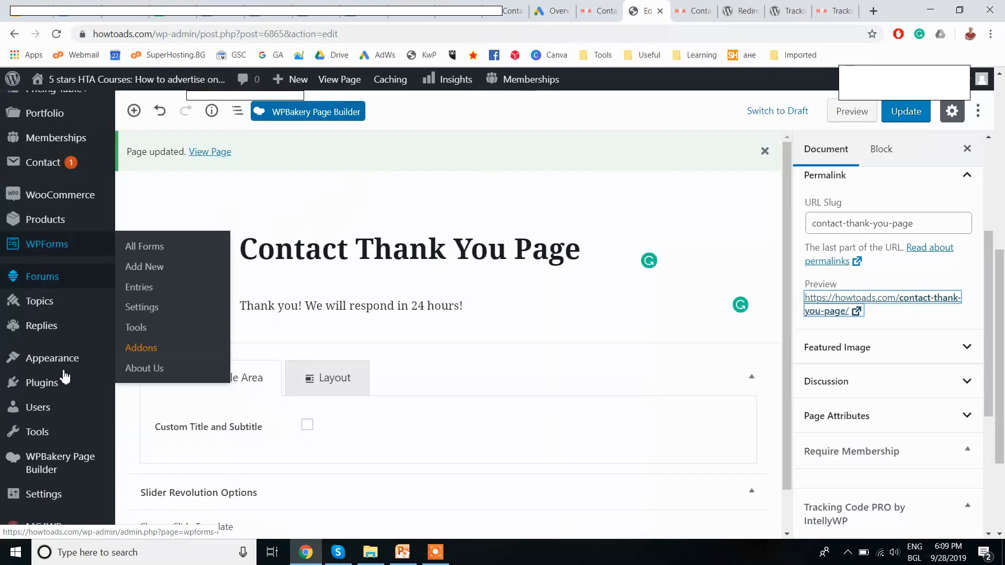
pyautogui.scroll(-2, 63, 374)
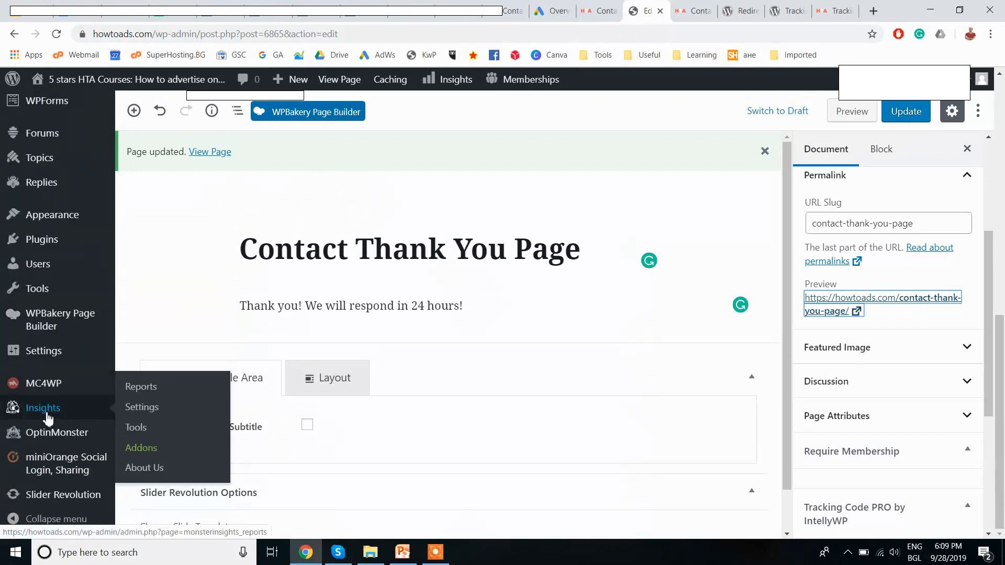
pyautogui.scroll(3, 54, 370)
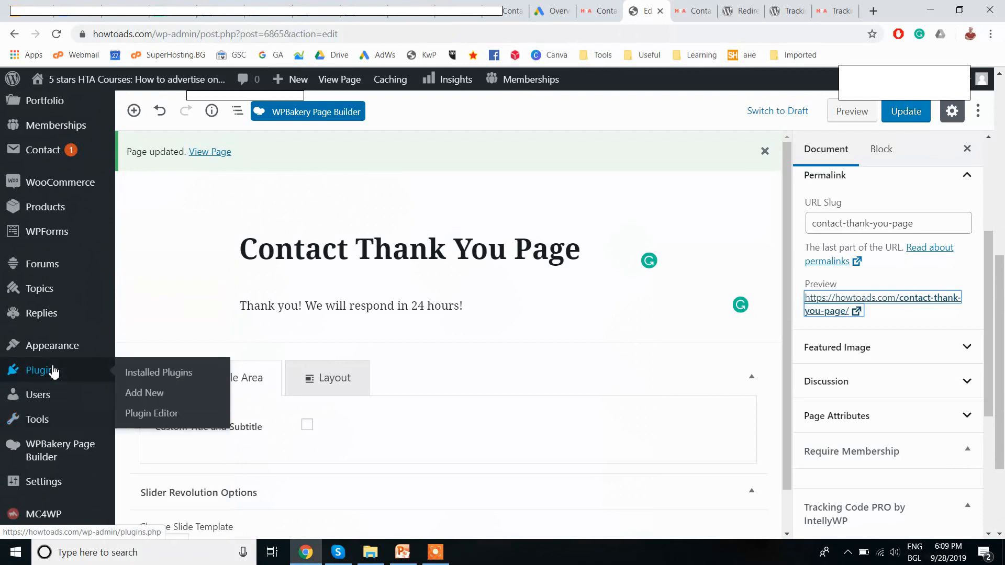
pyautogui.moveTo(62, 156)
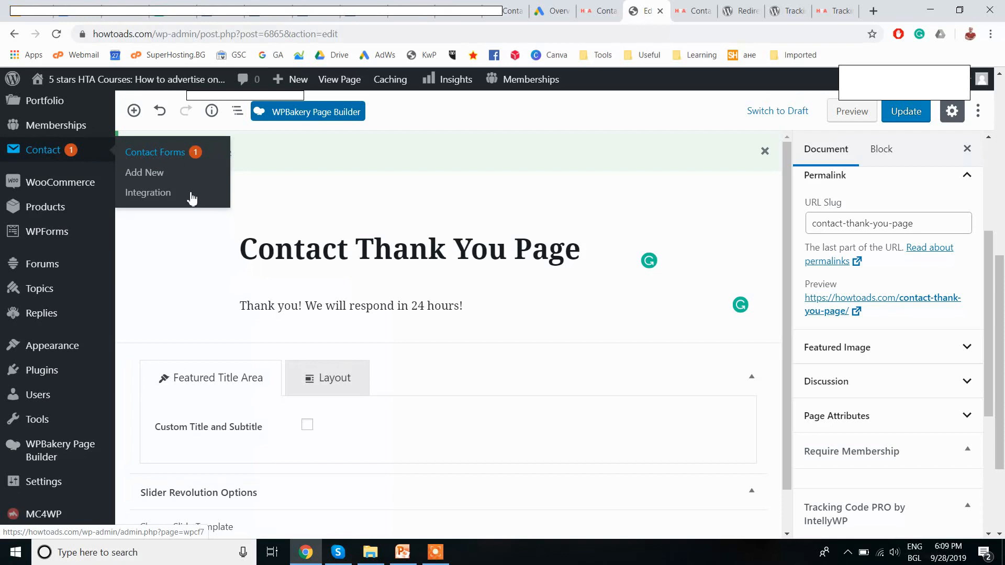
pyautogui.click(165, 158)
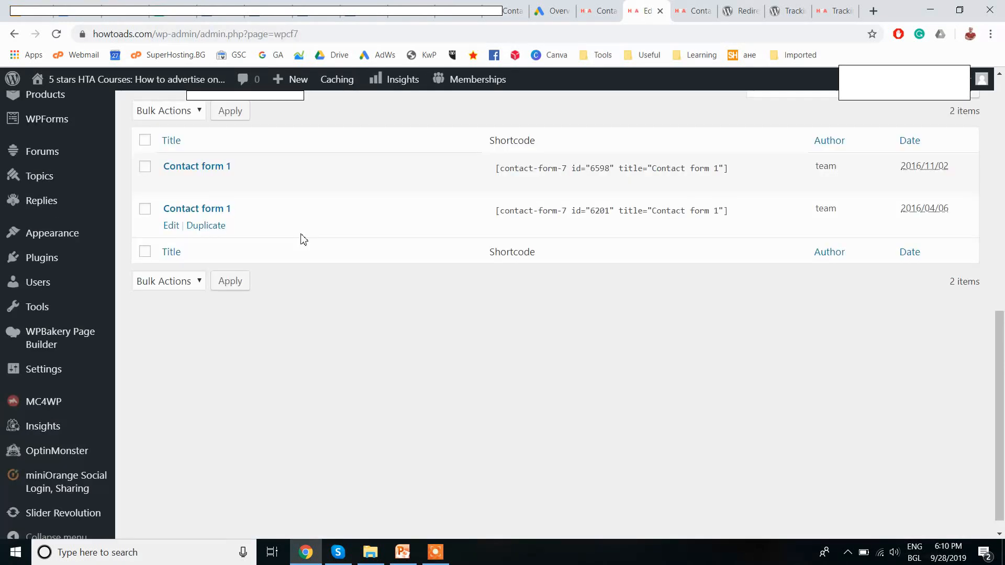
pyautogui.click(201, 212)
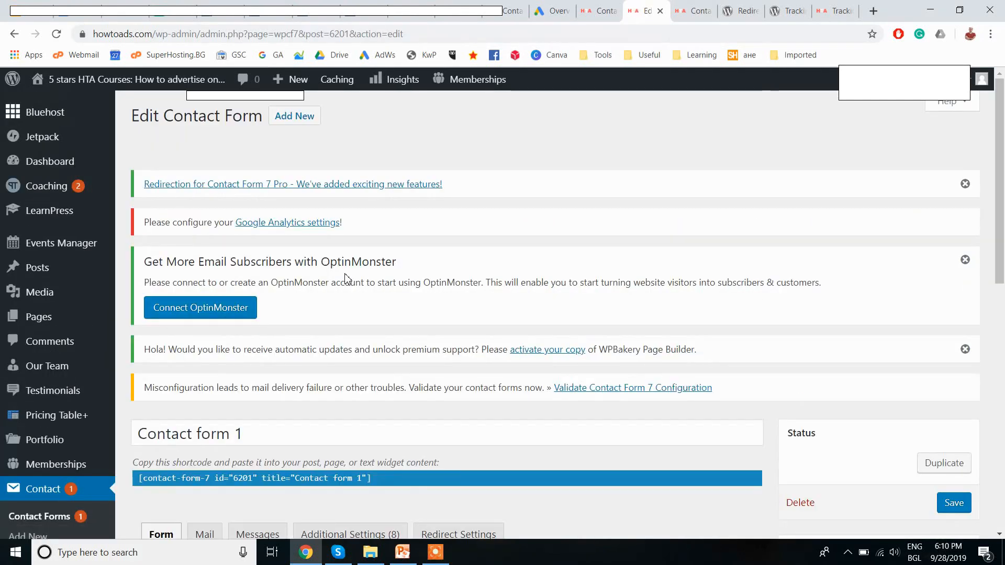
# - Set Contact form 1 to redirect to the Contact Thank You Page on successful submission and save the form
pyautogui.scroll(-5, 344, 275)
pyautogui.scroll(-1, 347, 281)
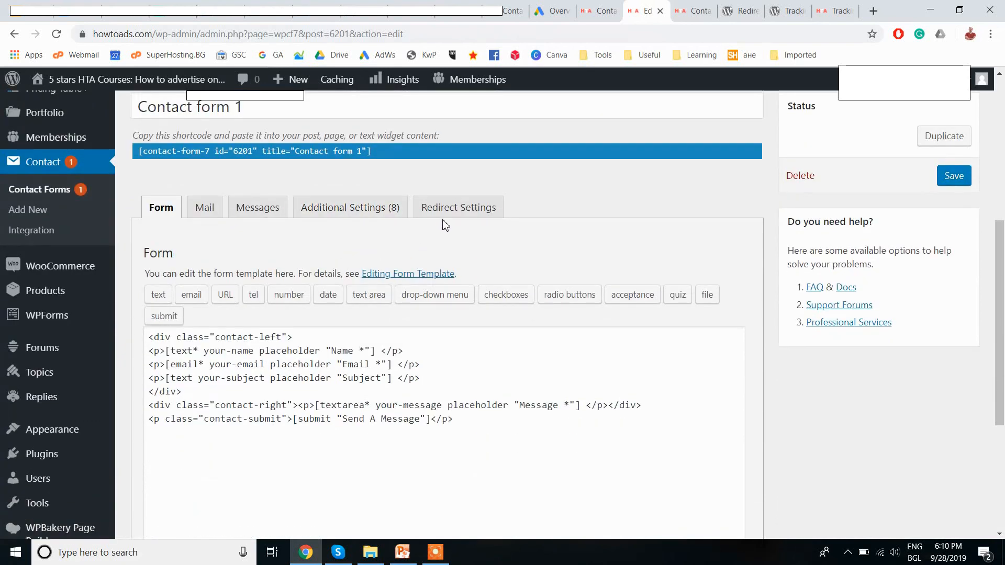
pyautogui.click(454, 210)
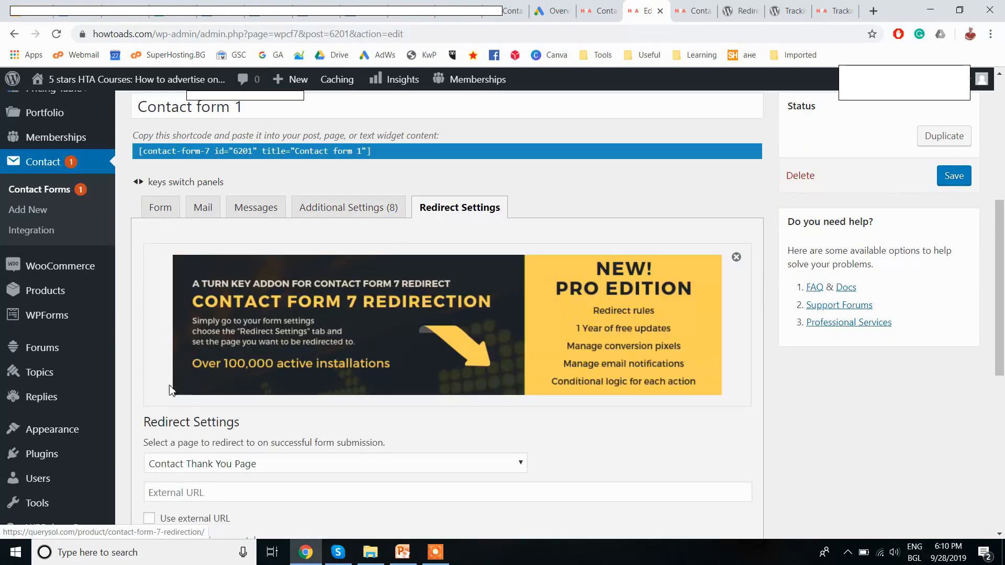
pyautogui.scroll(-1, 150, 359)
pyautogui.scroll(-7, 150, 359)
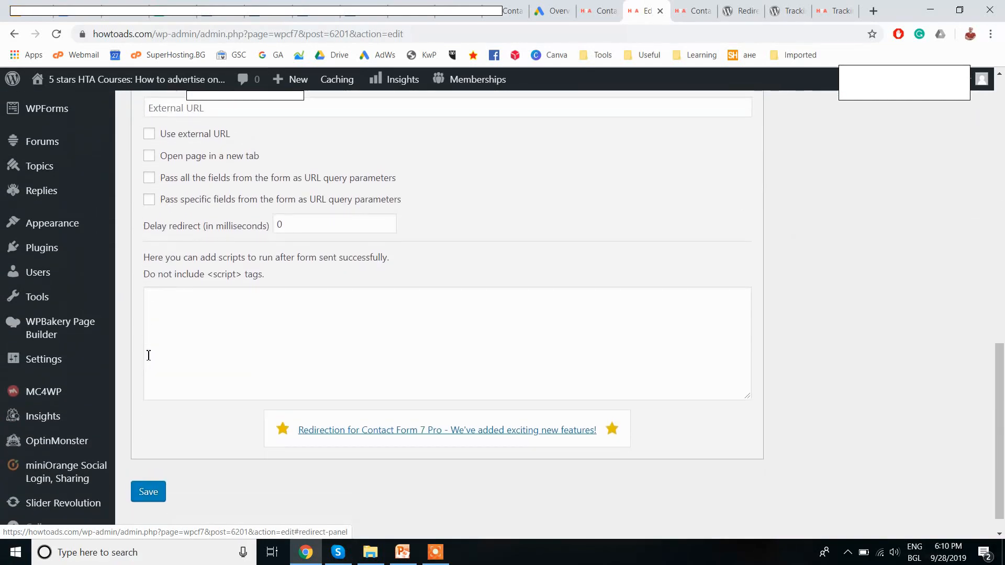
pyautogui.scroll(5, 149, 355)
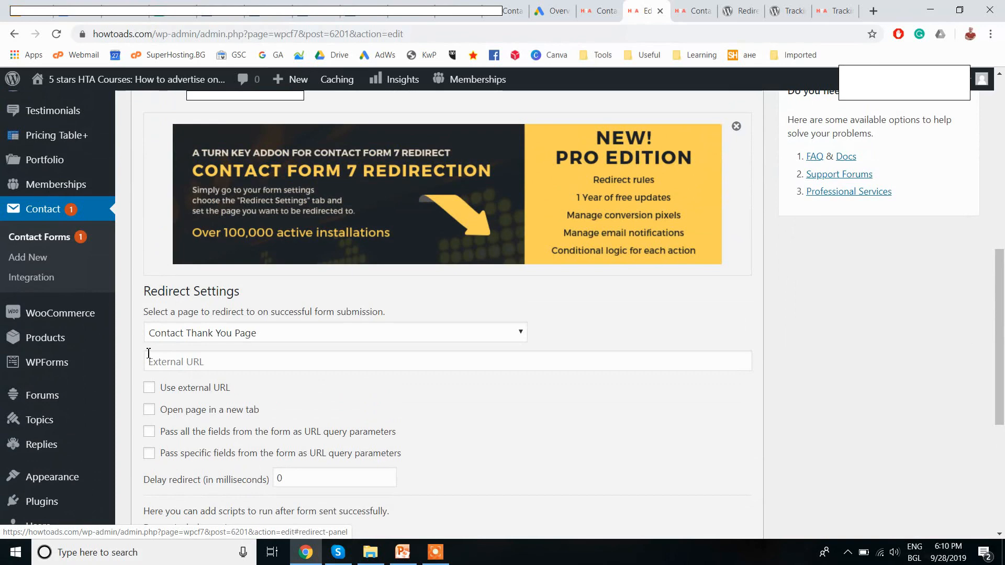
pyautogui.scroll(1, 149, 353)
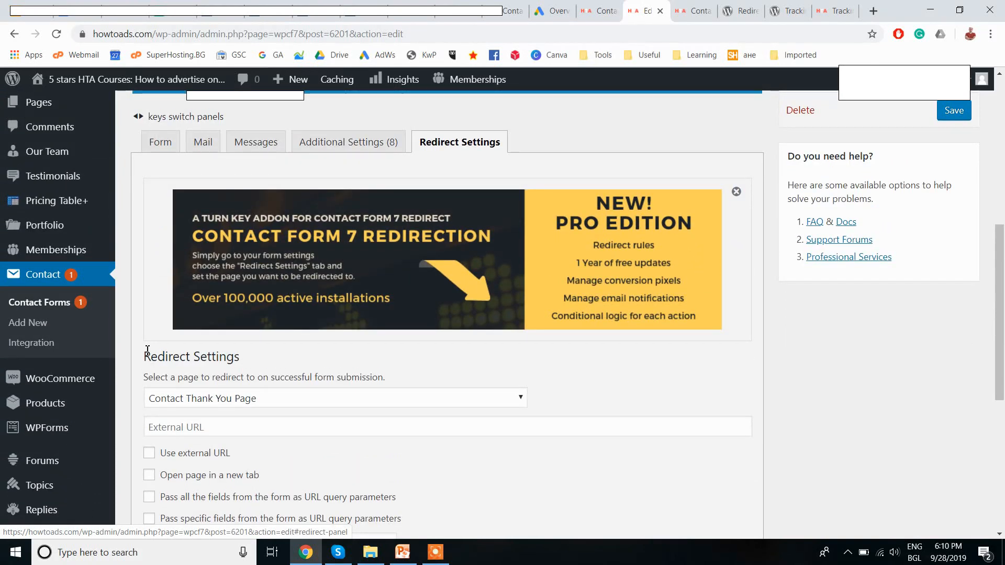
pyautogui.scroll(-1, 147, 350)
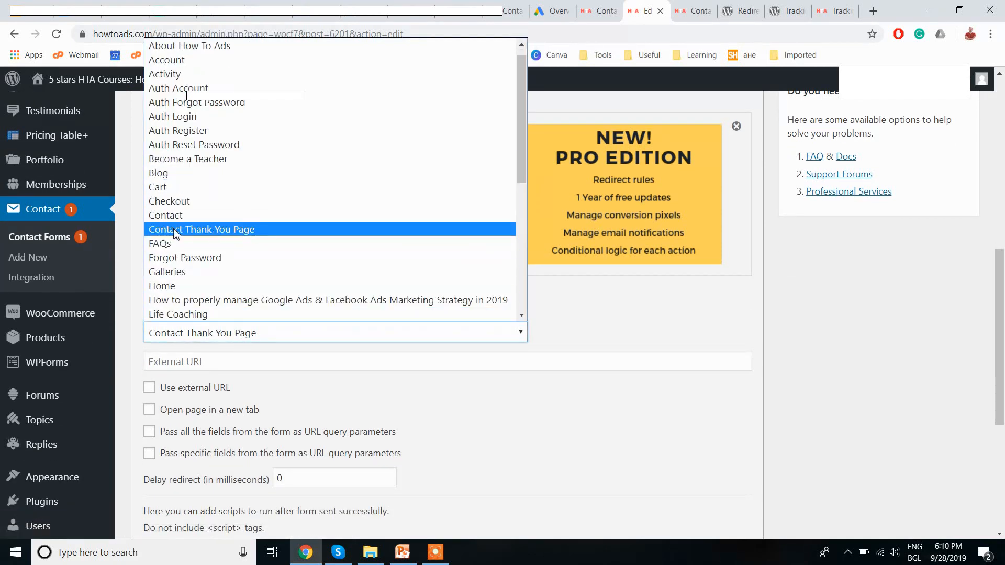
pyautogui.click(247, 232)
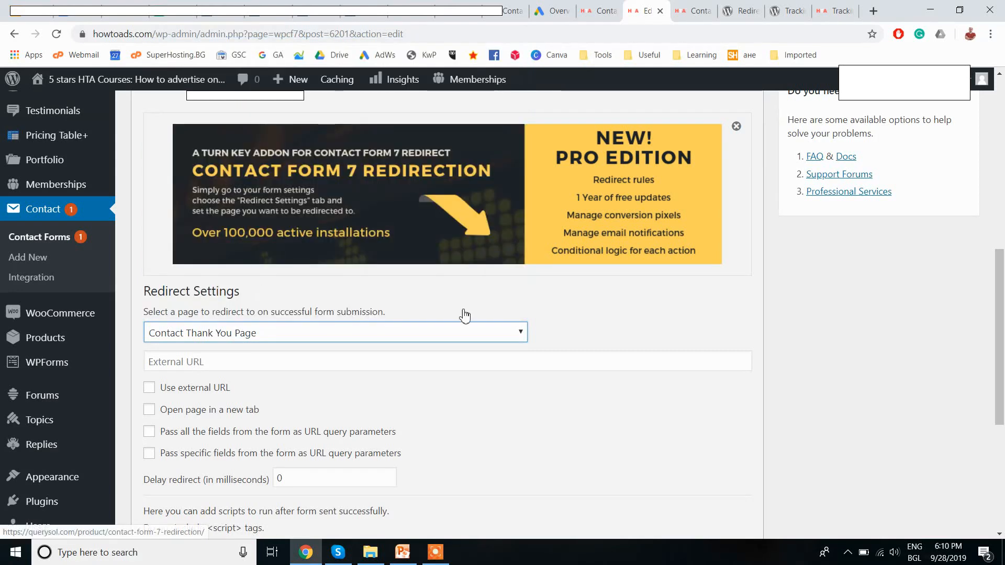
pyautogui.scroll(-4, 576, 341)
pyautogui.scroll(-2, 549, 342)
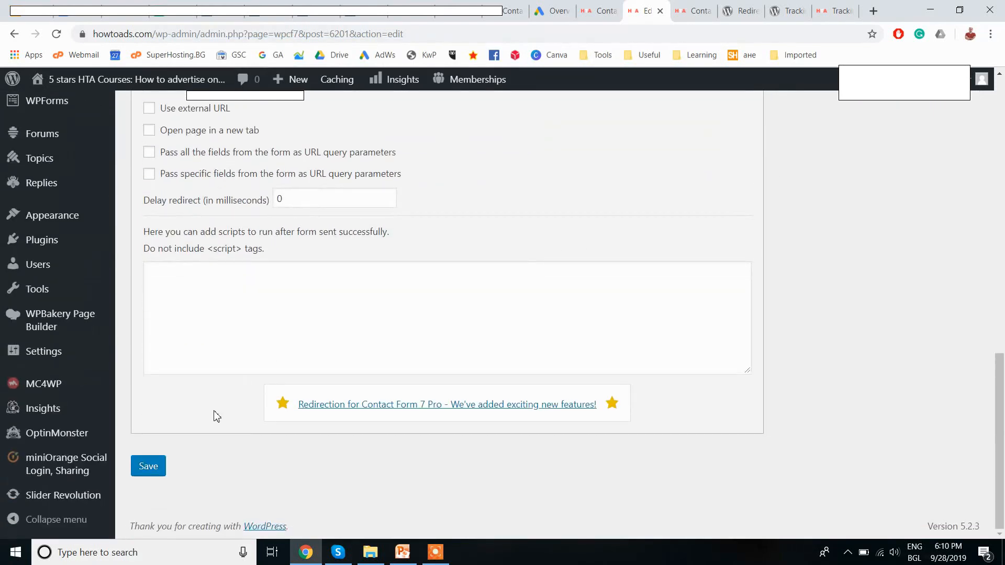
pyautogui.click(149, 467)
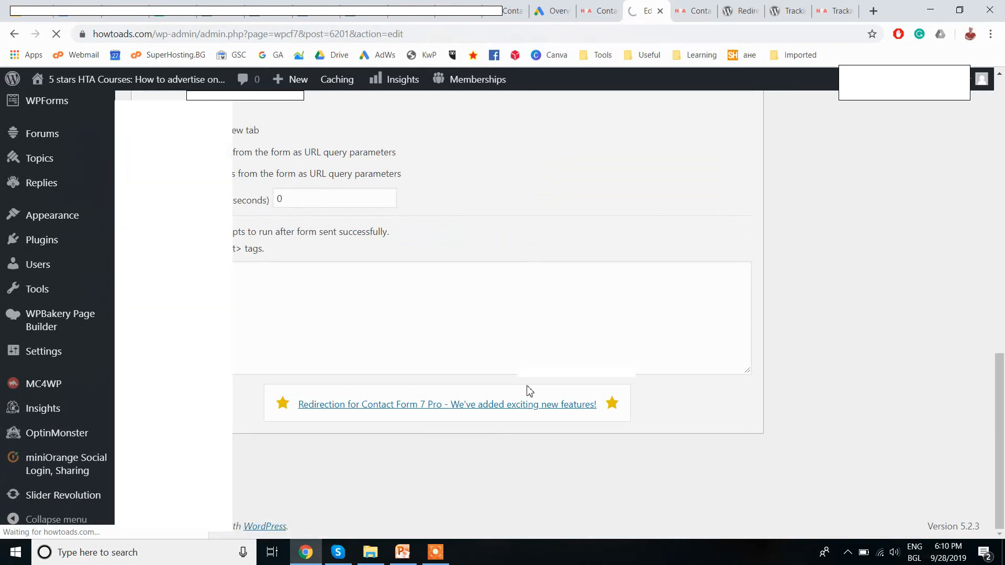
# - On the live Contact page, fill in the sender's name and email in the contact form
pyautogui.click(599, 8)
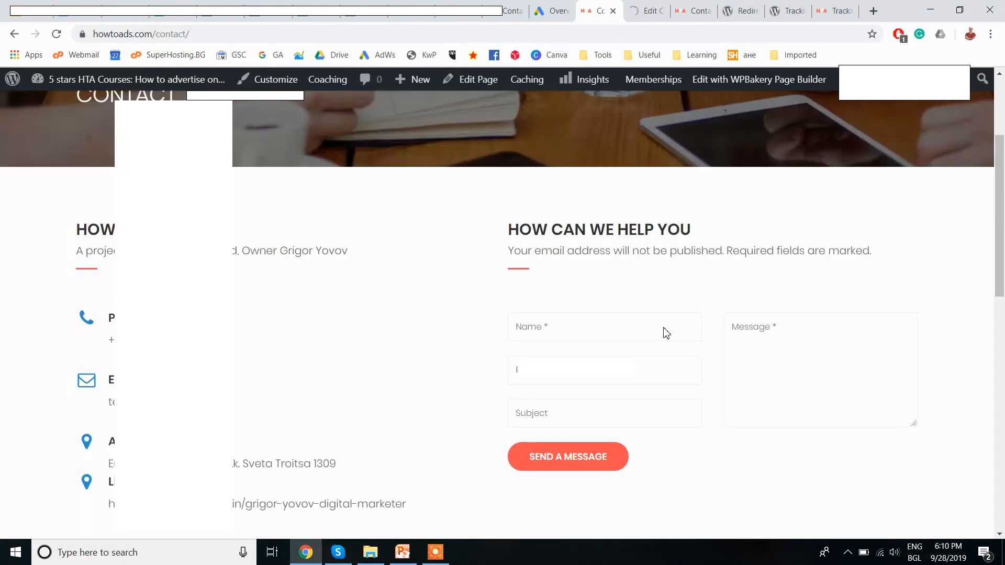
pyautogui.click(608, 327)
pyautogui.click(593, 358)
pyautogui.click(592, 360)
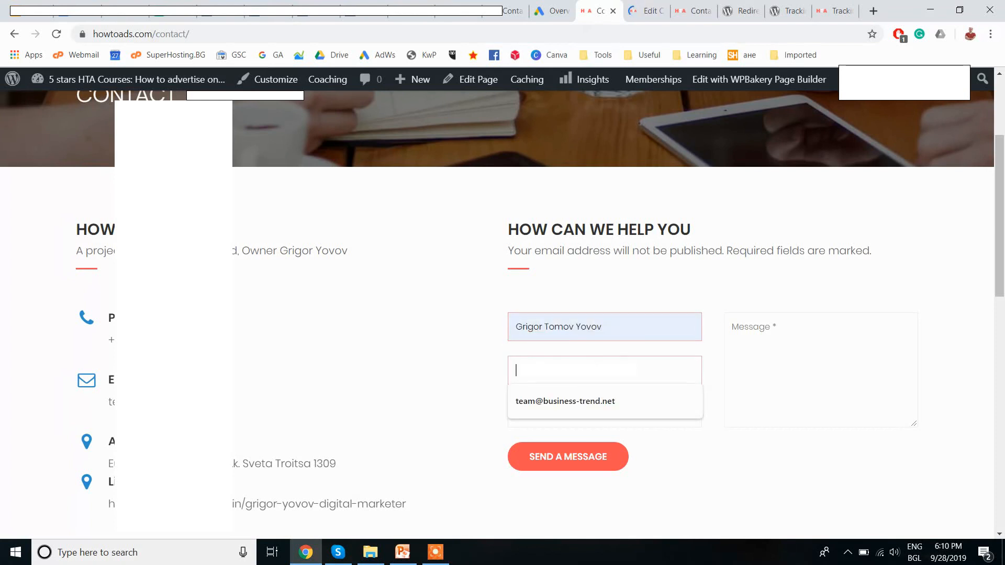
pyautogui.click(575, 410)
# - Enter "Question about Google Ads campaign" as the subject, copy it into the message and send the form
pyautogui.click(576, 409)
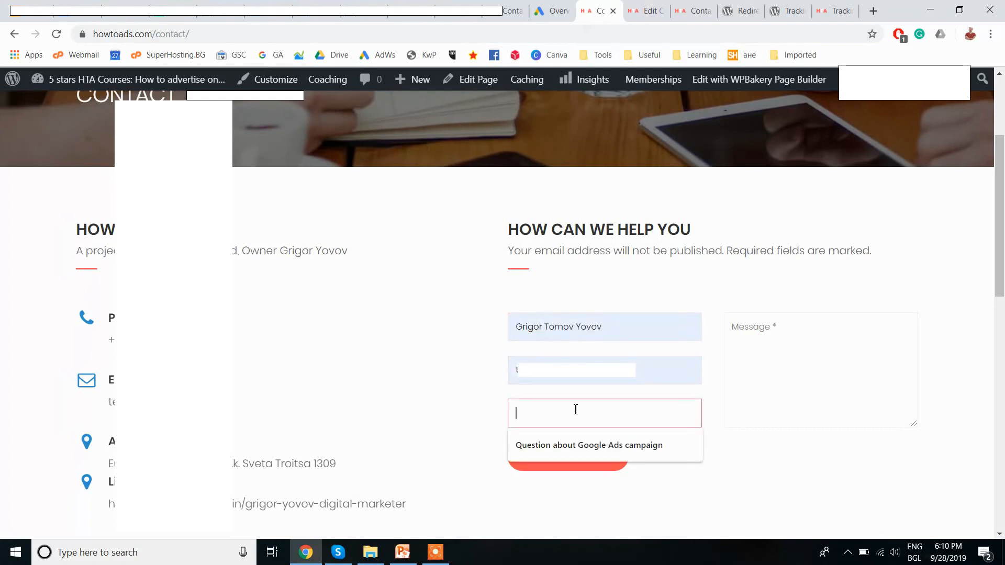
pyautogui.click(579, 444)
pyautogui.moveTo(697, 413); pyautogui.dragTo(513, 413)
pyautogui.hotkey('ctrl', 'c')
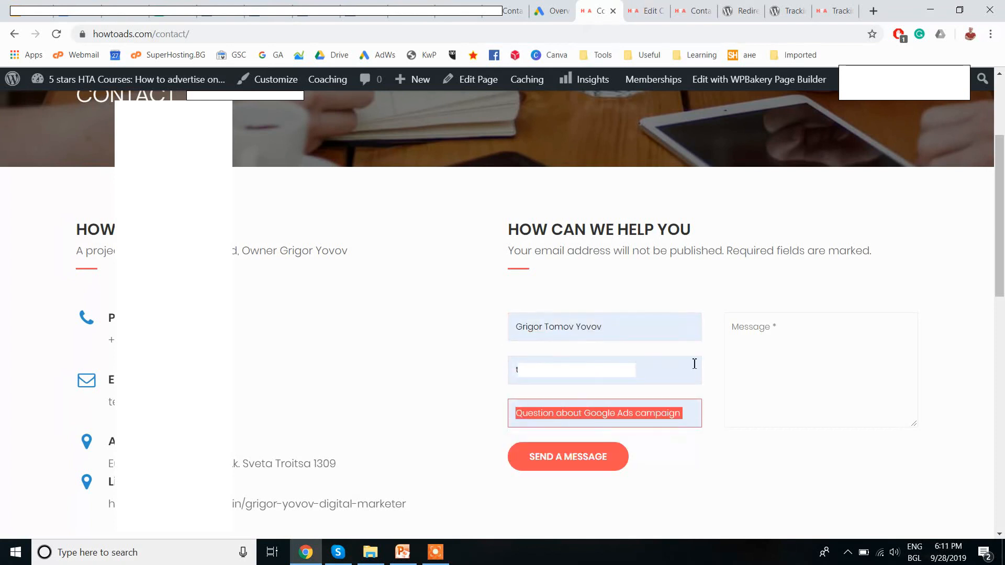
pyautogui.click(750, 366)
pyautogui.hotkey('ctrl', 'v')
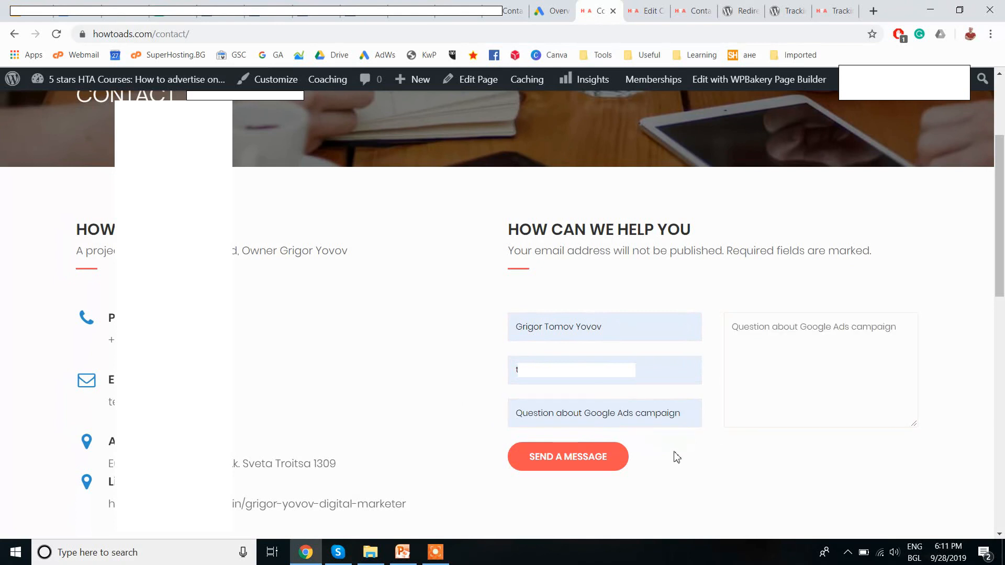
pyautogui.click(569, 463)
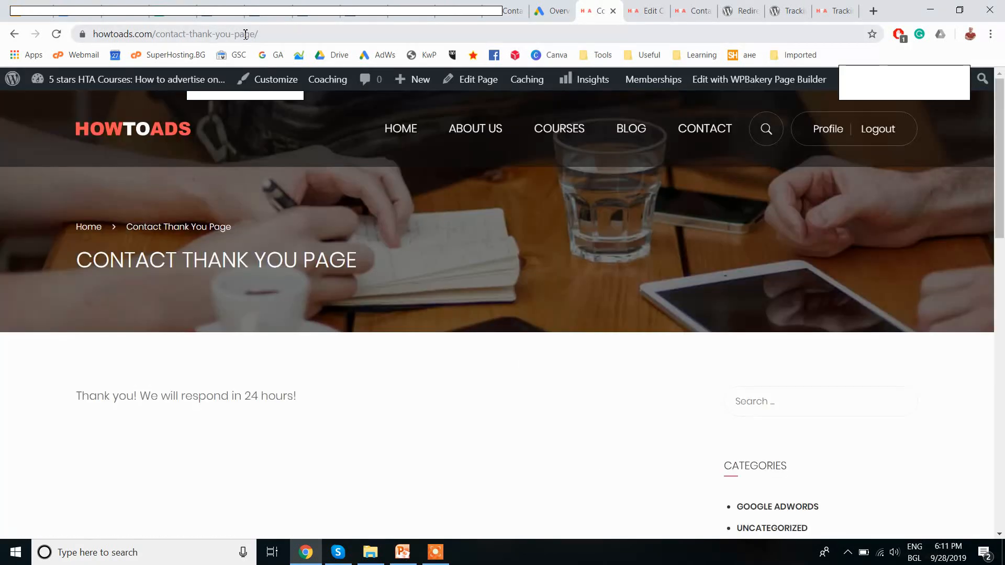
# - Check the address of the page reached after submission by selecting its contact-thank-you-page URL
pyautogui.moveTo(259, 34); pyautogui.dragTo(288, 34)
pyautogui.click(124, 34)
pyautogui.click(297, 35)
pyautogui.click(164, 34)
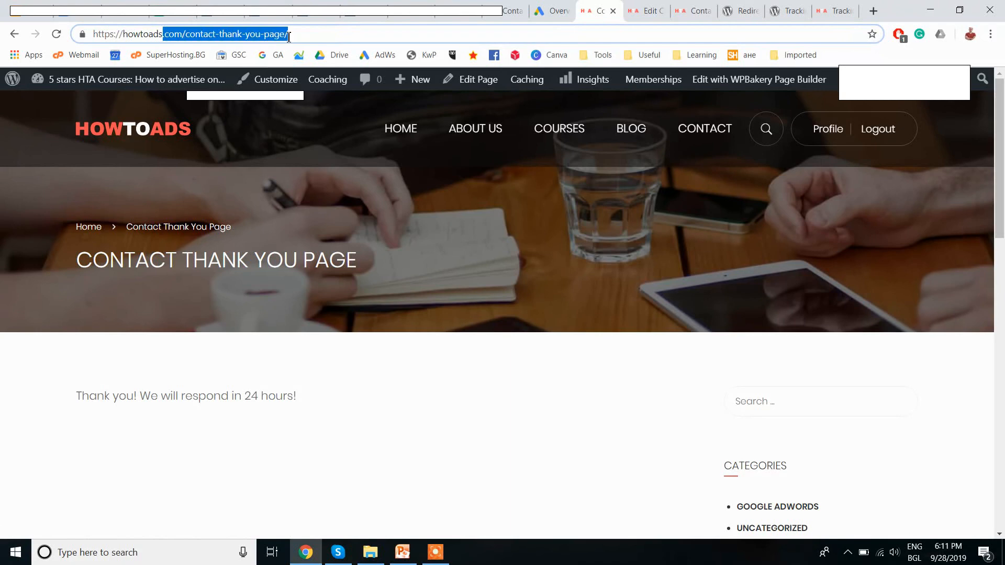
# - Switch to PowerPoint and highlight the third task, "Create a Google Ads conversion tracking code"
pyautogui.click(402, 554)
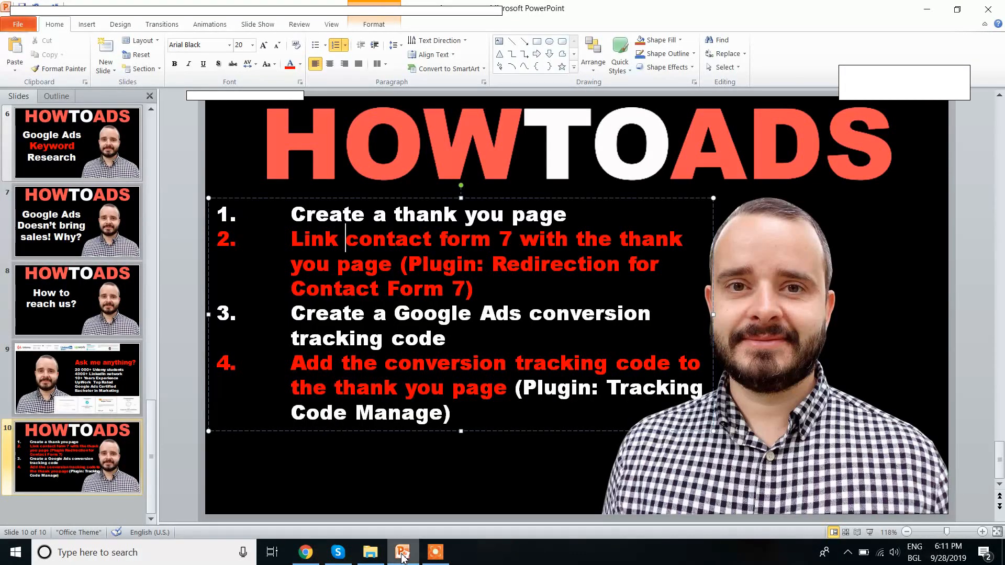
pyautogui.click(400, 345)
pyautogui.click(295, 316)
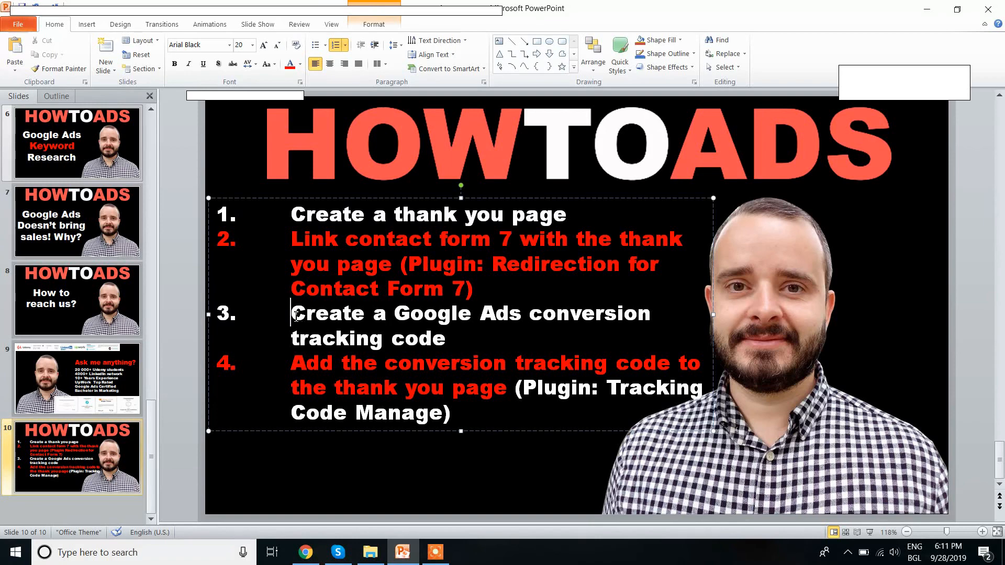
pyautogui.moveTo(295, 315); pyautogui.dragTo(445, 339)
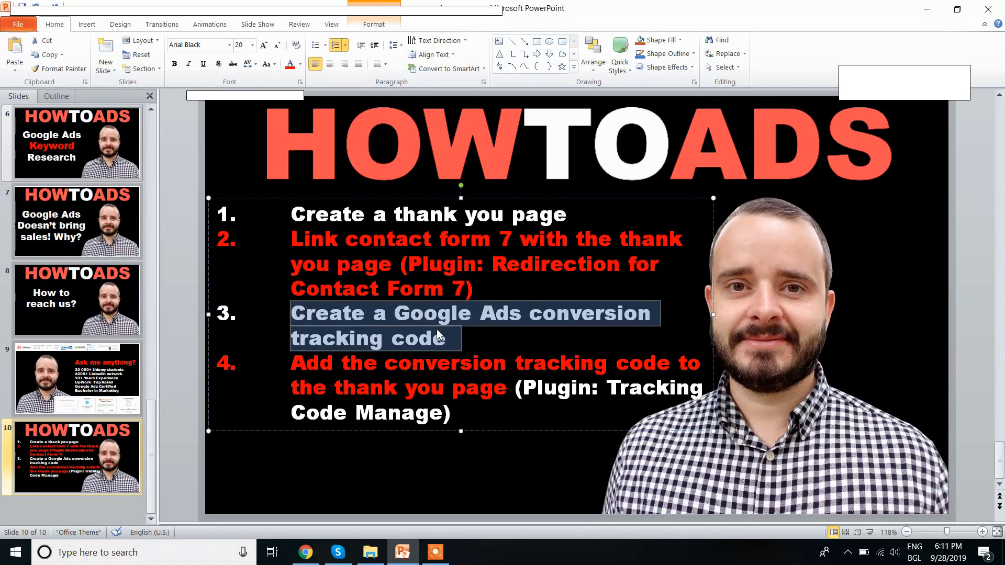
# - Switch to Google Ads in Chrome and start a new website conversion action from the Conversions page
pyautogui.click(306, 552)
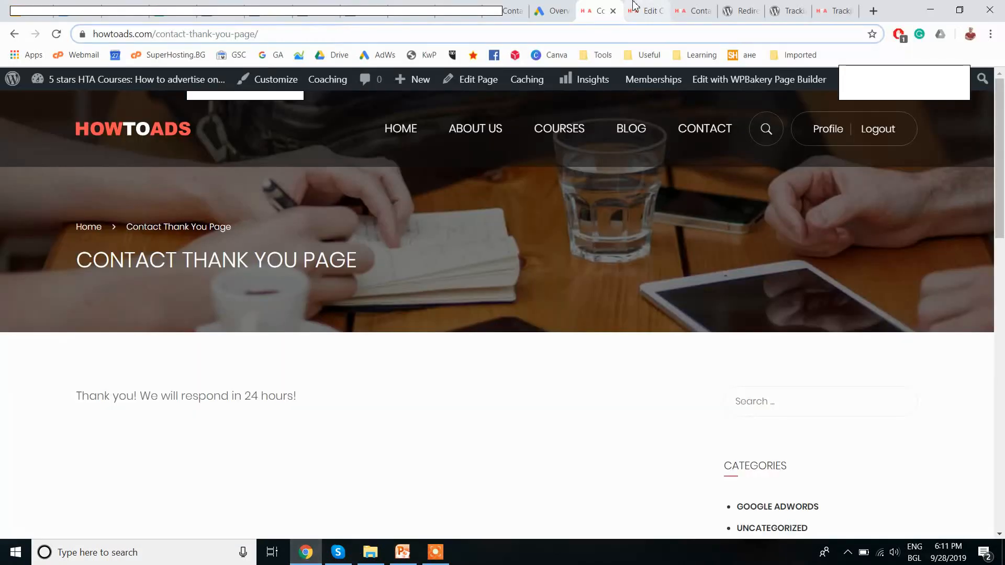
pyautogui.click(553, 10)
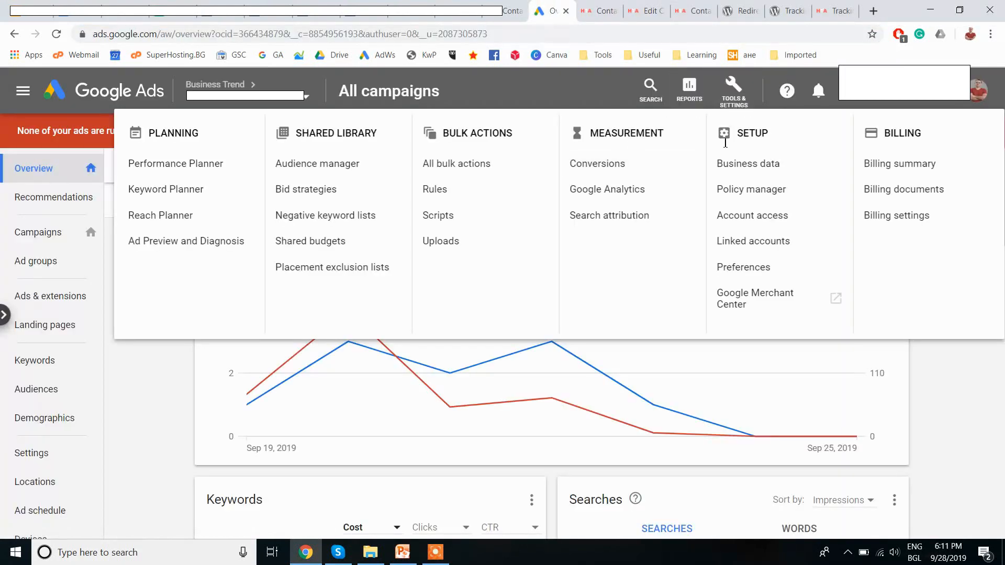
pyautogui.click(607, 167)
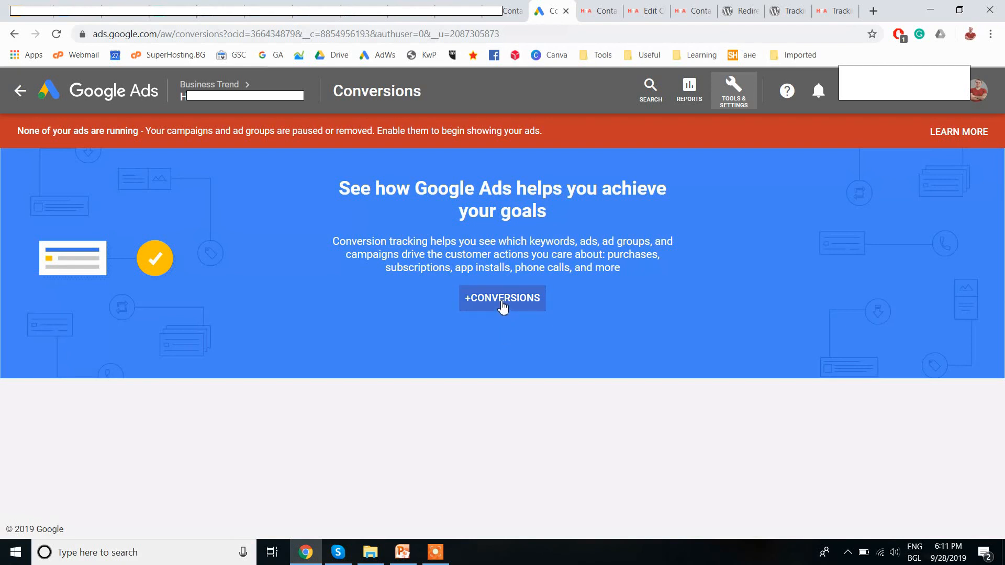
pyautogui.click(502, 307)
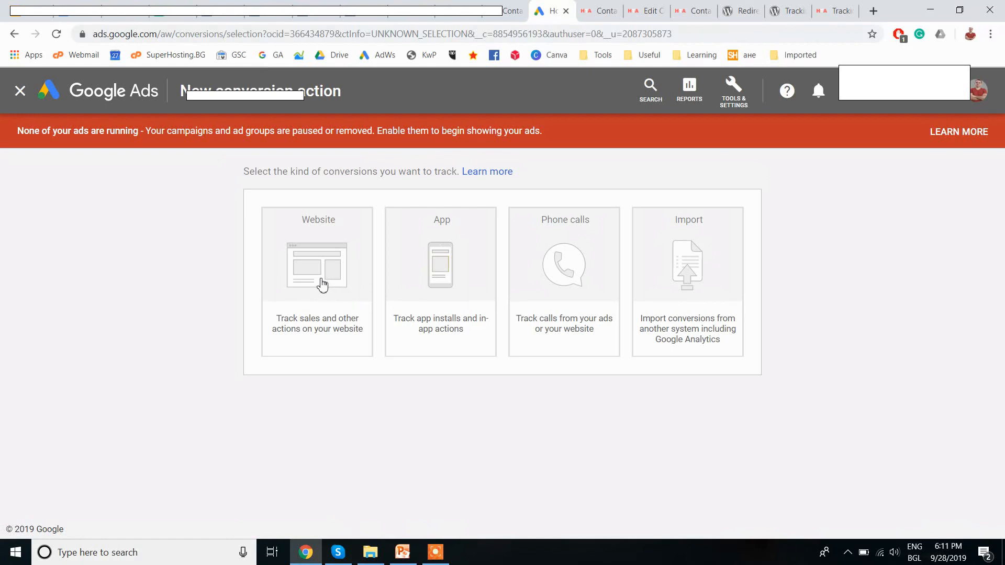
pyautogui.click(322, 285)
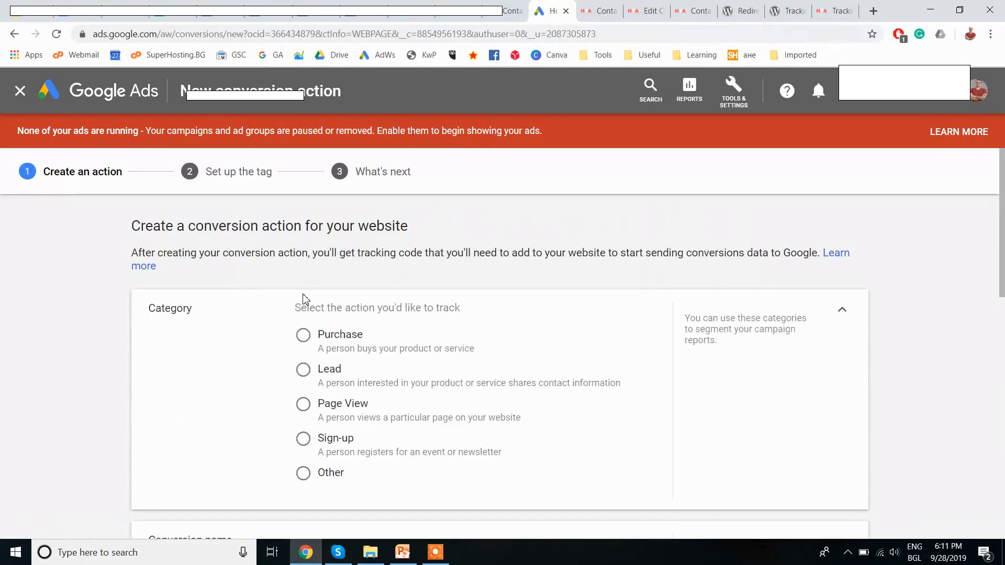
# - Set the conversion category to Lead and name the conversion "HTA Contact Page"
pyautogui.scroll(-2, 204, 313)
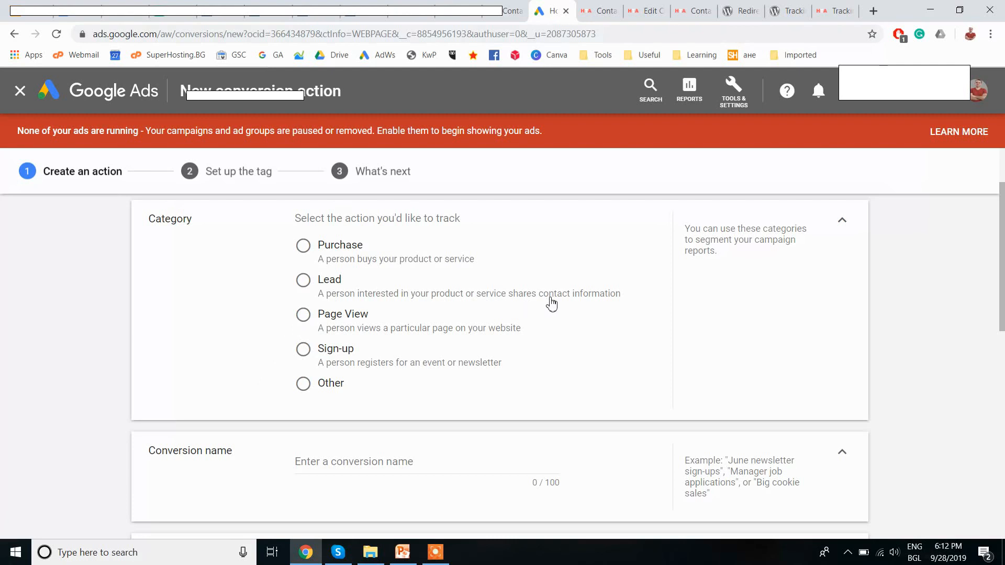
pyautogui.click(322, 283)
pyautogui.scroll(-2, 135, 370)
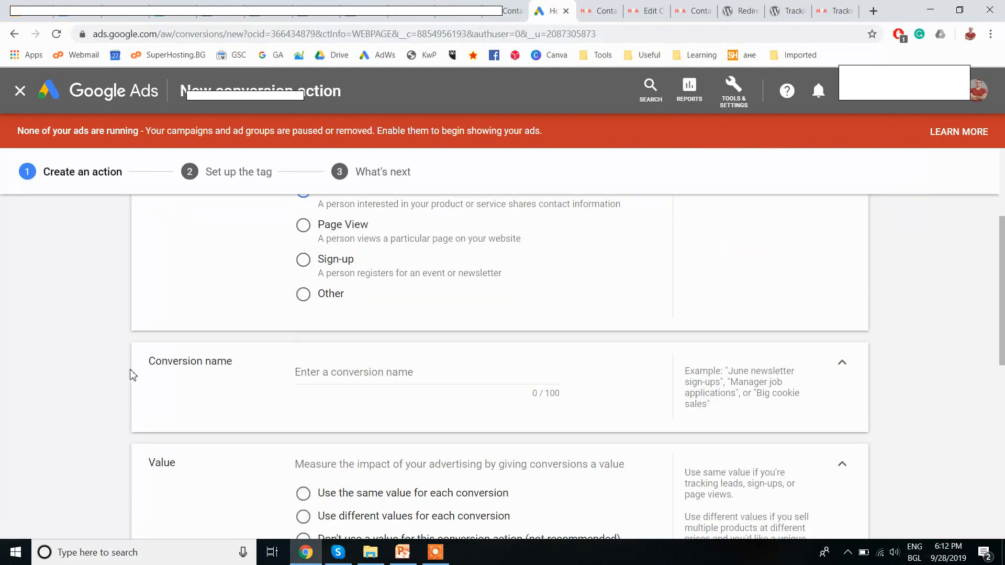
pyautogui.scroll(-2, 133, 375)
pyautogui.click(332, 281)
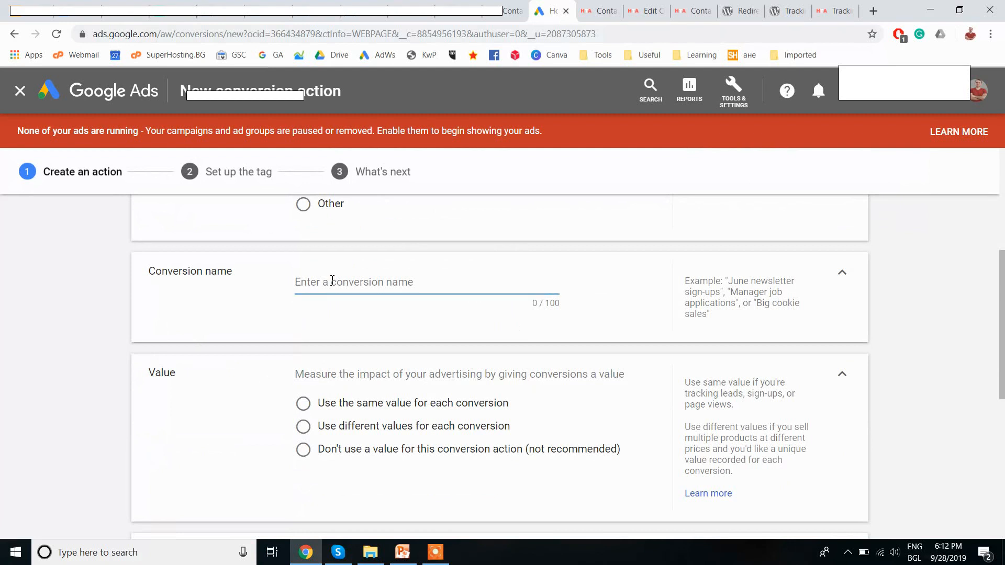
pyautogui.write('HTA')
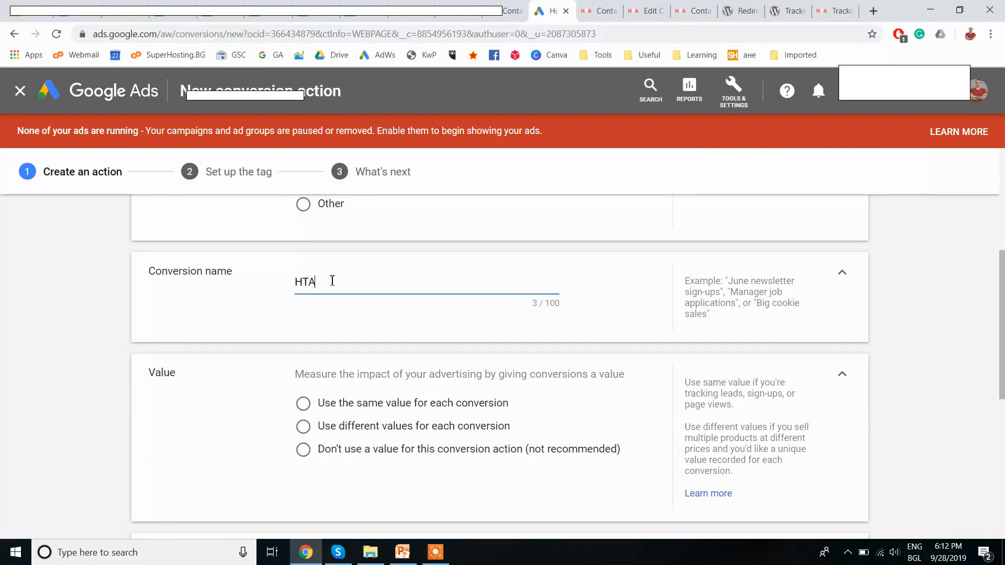
pyautogui.write(' Contact Page')
# - Use the same value for each conversion and set it to 100 US dollars
pyautogui.click(303, 404)
pyautogui.scroll(-2, 223, 398)
pyautogui.click(448, 366)
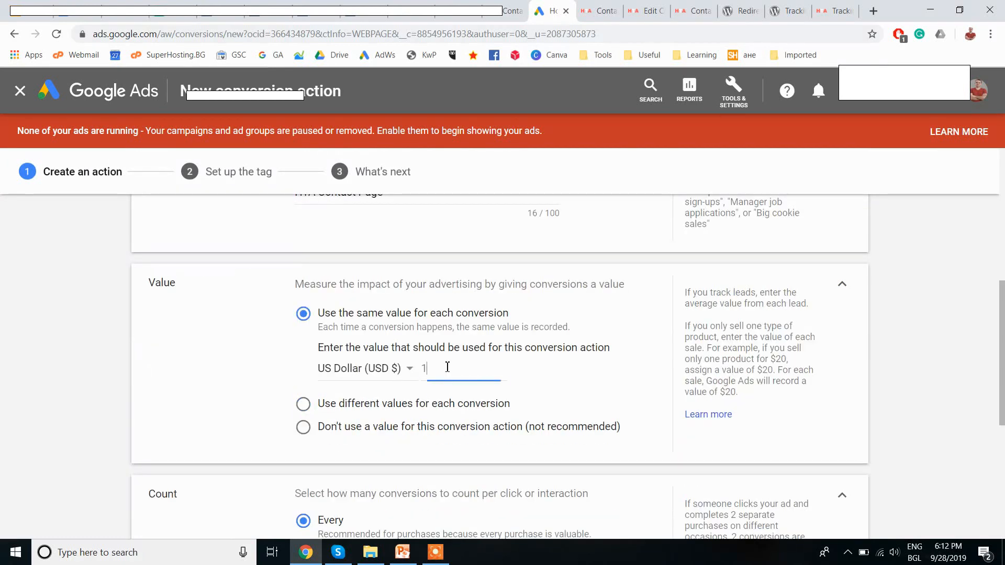
pyautogui.write('00')
pyautogui.click(99, 385)
# - Create the conversion action with the default count, conversion window and attribution settings and continue to the tag setup
pyautogui.scroll(-3, 102, 388)
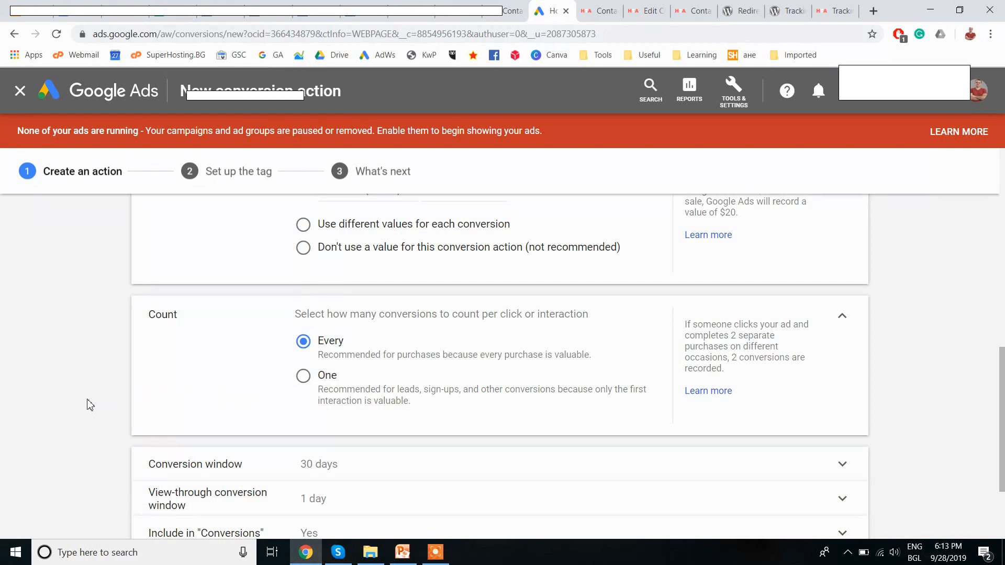
pyautogui.scroll(-2, 90, 405)
pyautogui.scroll(-1, 90, 405)
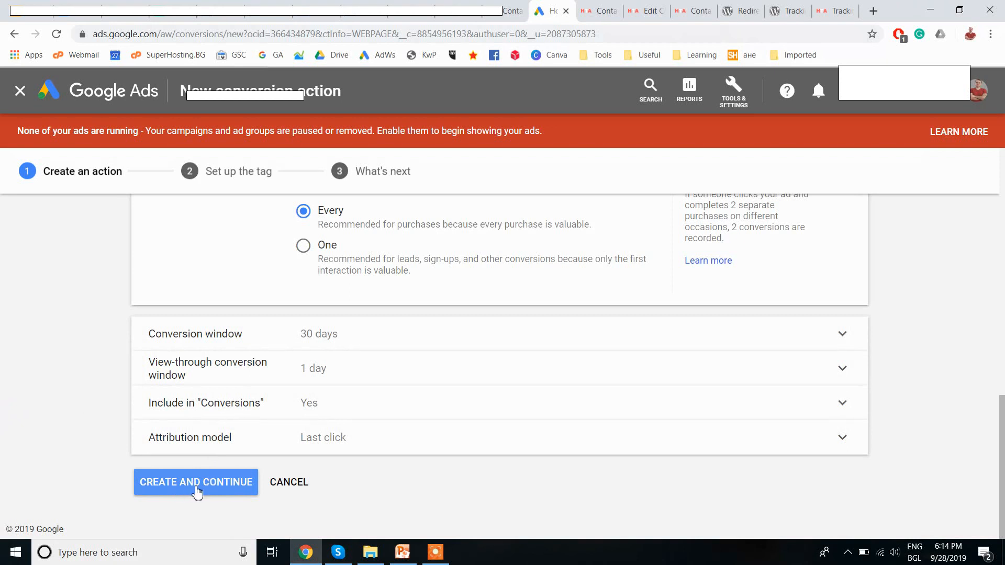
pyautogui.click(197, 491)
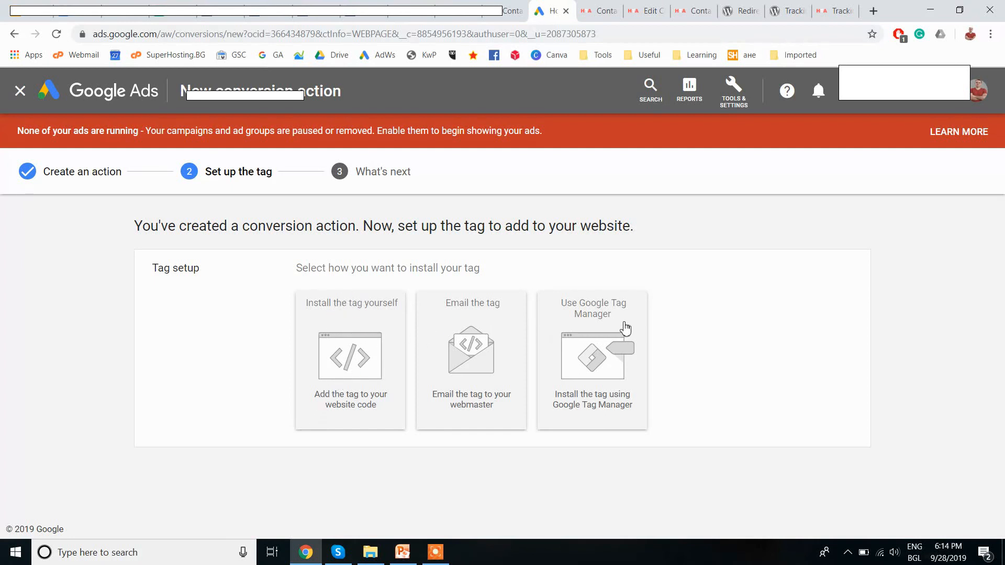
# - Choose to install the tag yourself and review the HTML instructions and global site tag options
pyautogui.click(354, 355)
pyautogui.scroll(-2, 240, 364)
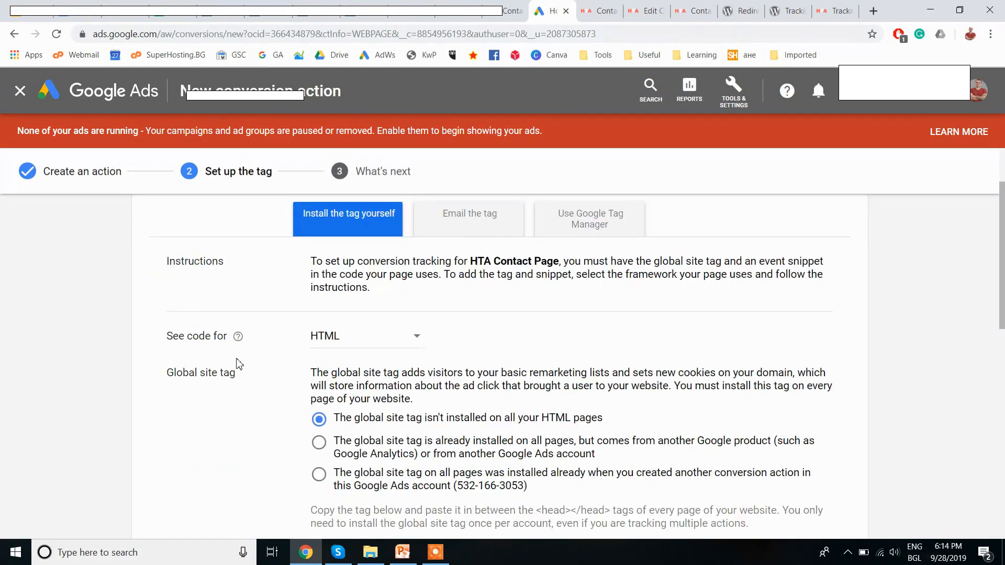
pyautogui.scroll(2, 225, 366)
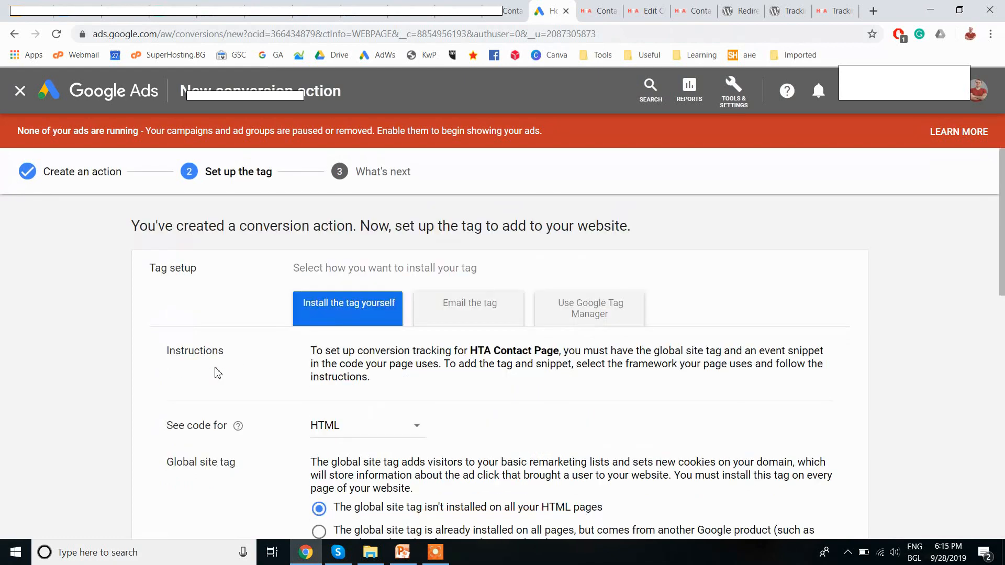
pyautogui.scroll(-2, 210, 369)
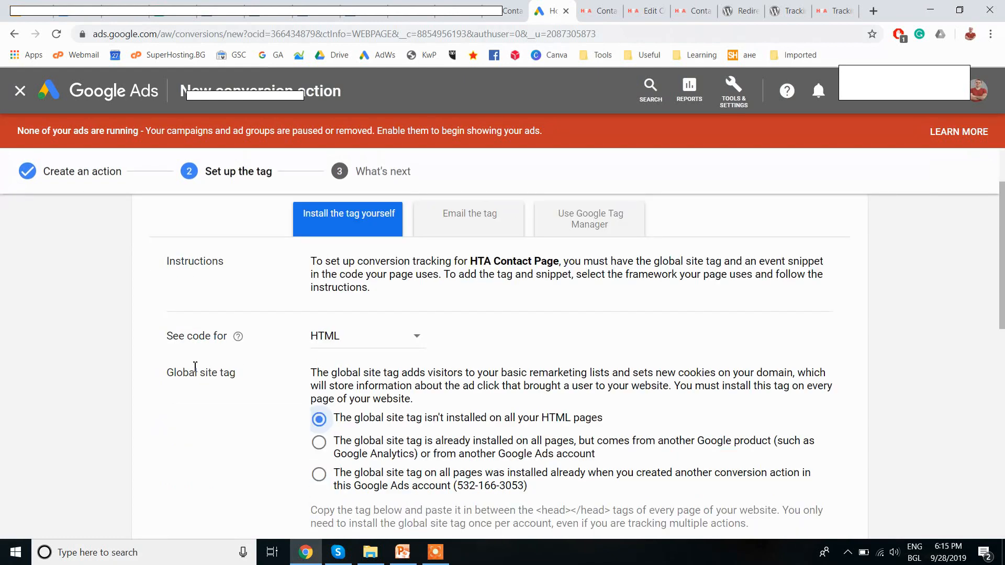
# - Specify that the global site tag is already installed on all pages from another Google product or Google Ads account
pyautogui.scroll(-2, 195, 366)
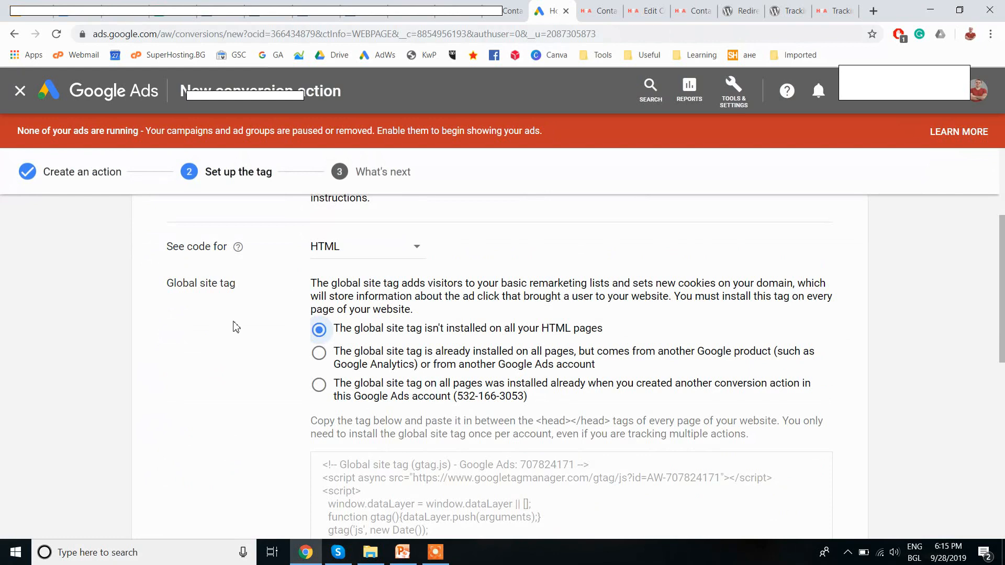
pyautogui.click(319, 354)
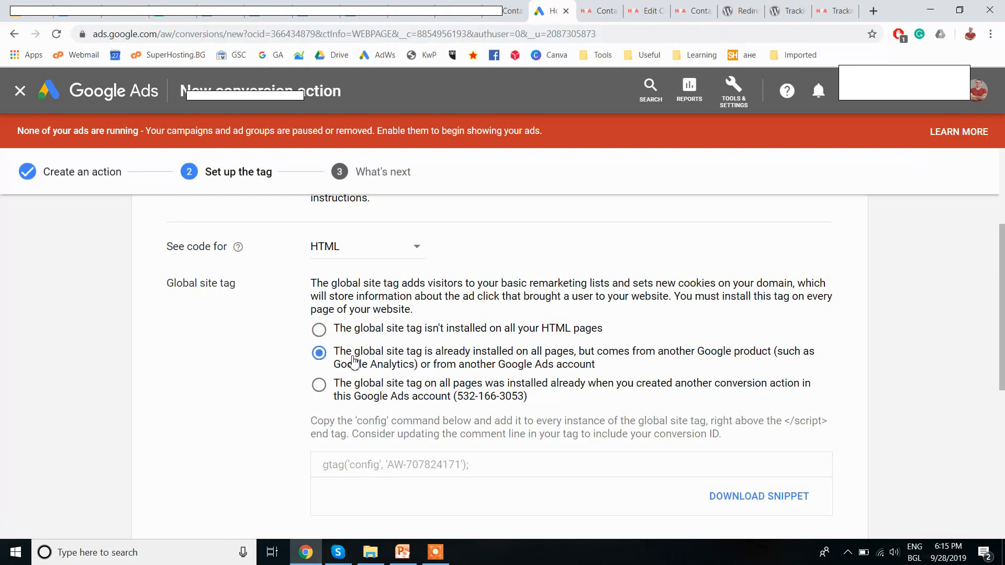
pyautogui.click(320, 333)
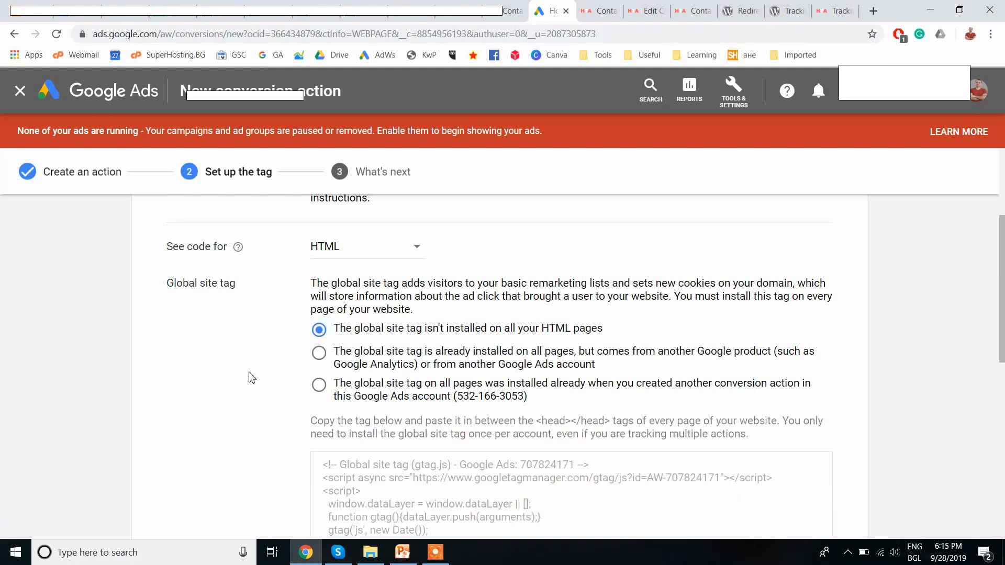
pyautogui.scroll(-2, 261, 396)
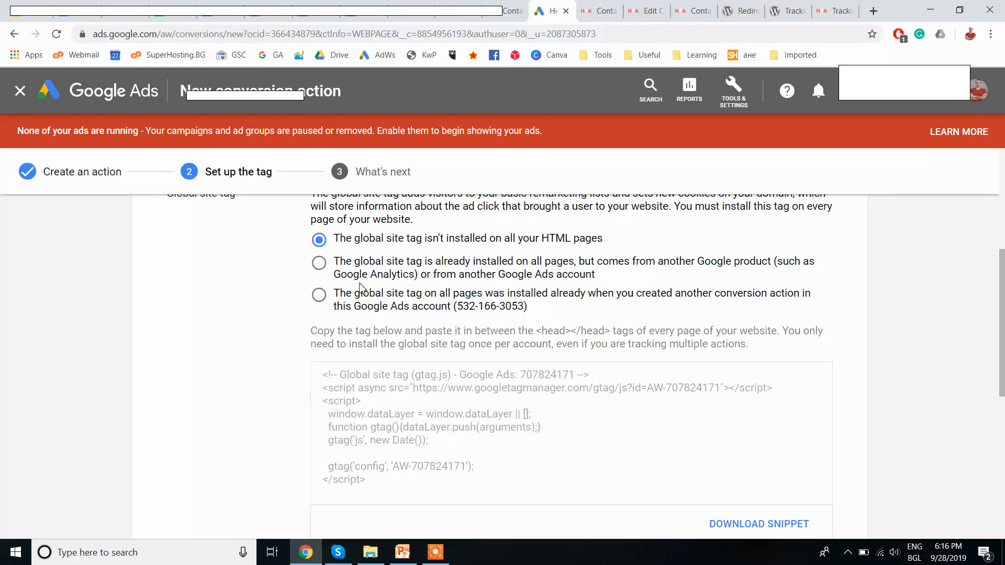
pyautogui.click(339, 272)
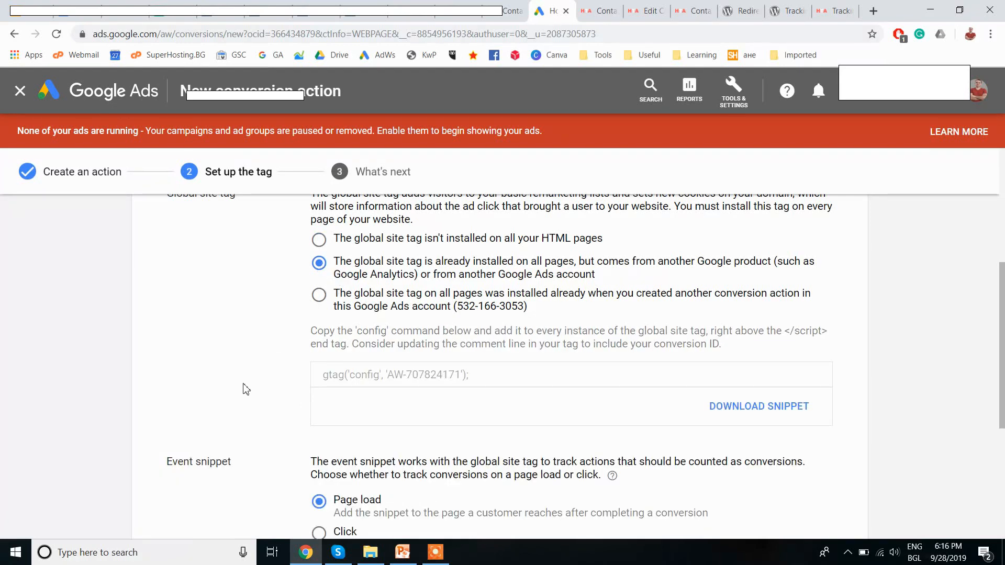
# - Review the event snippet settings with Page load tracking and select the whole snippet code
pyautogui.scroll(-3, 237, 398)
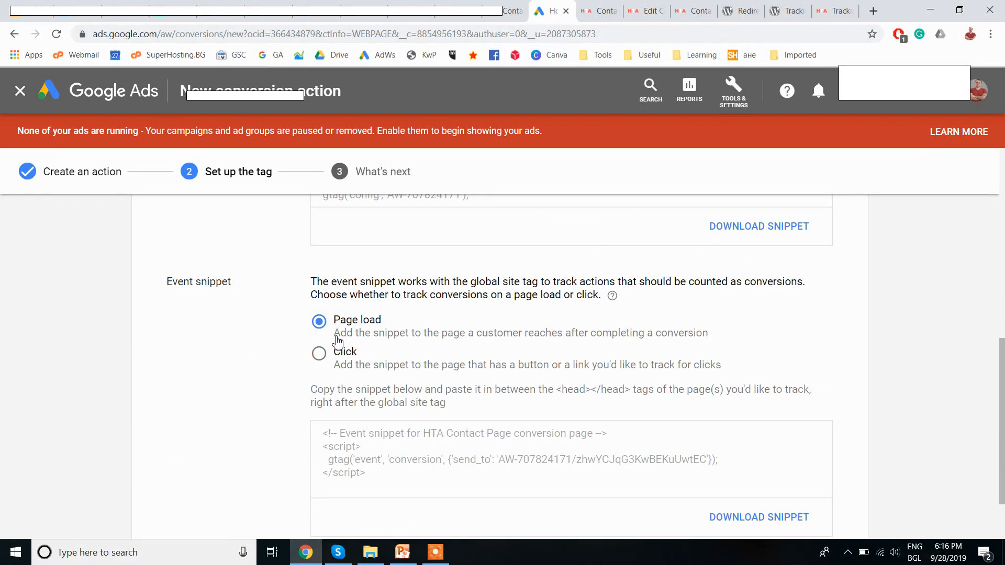
pyautogui.scroll(-2, 235, 387)
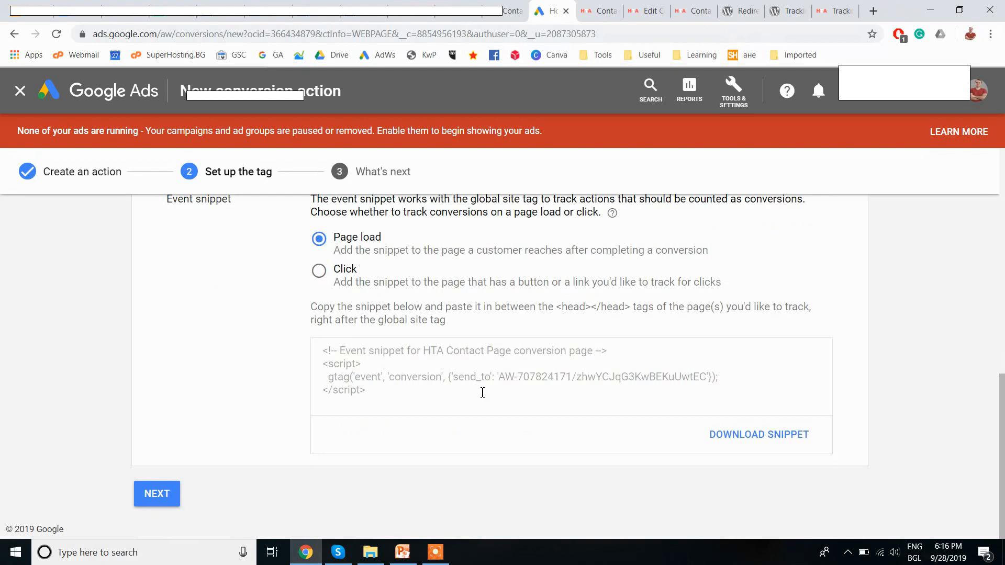
pyautogui.click(458, 377)
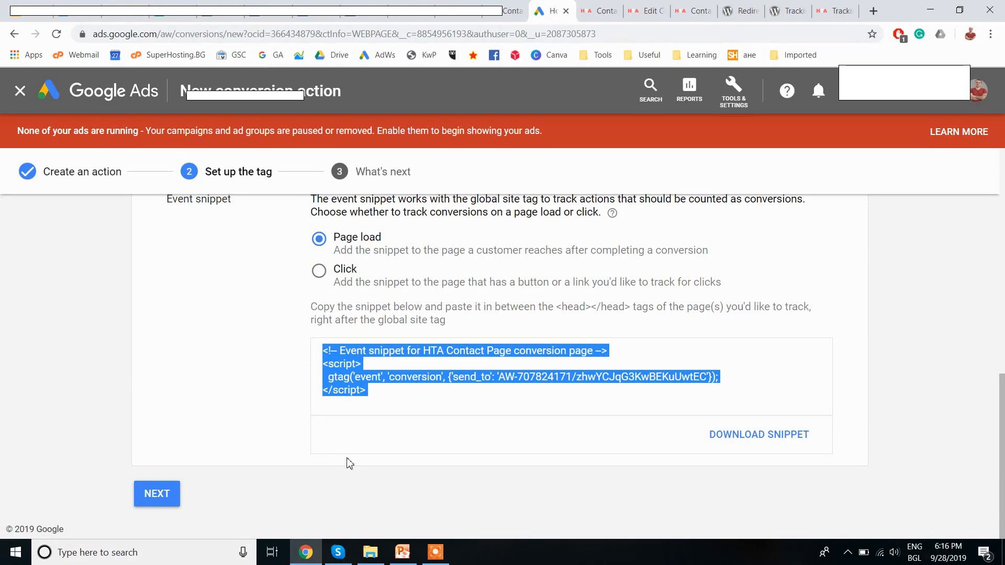
# - View the Tracking Code Manager plugin page on WordPress.org and return to the event snippet in Google Ads
pyautogui.click(787, 11)
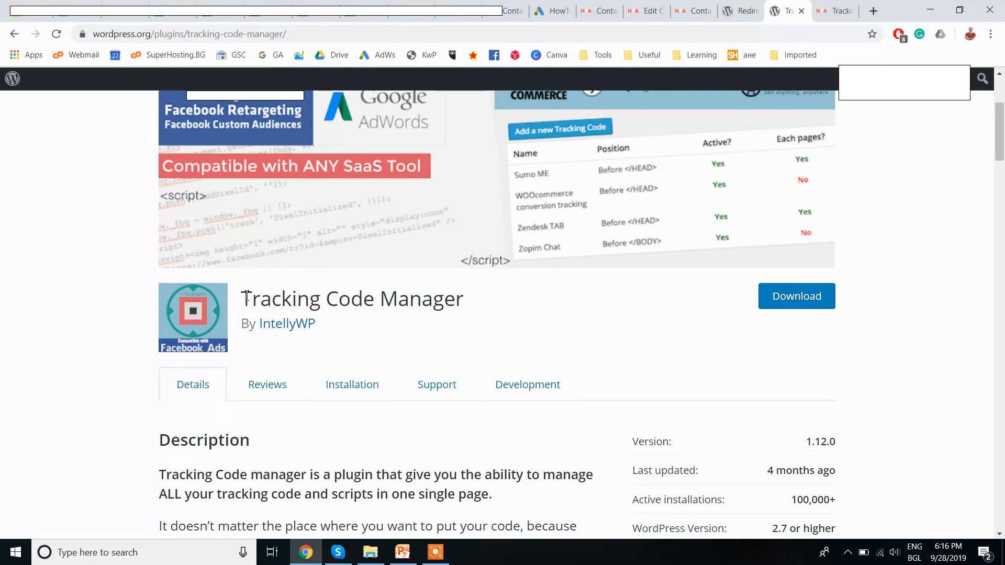
pyautogui.moveTo(247, 296)
pyautogui.mouseDown()
pyautogui.moveTo(462, 302)
pyautogui.moveTo(252, 301)
pyautogui.mouseUp()
pyautogui.click(462, 303)
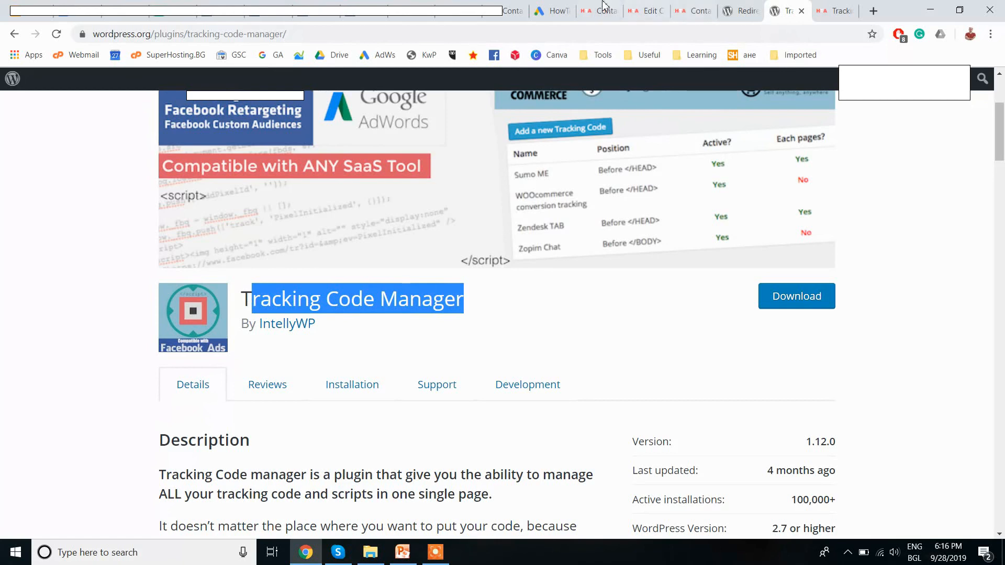
pyautogui.click(553, 10)
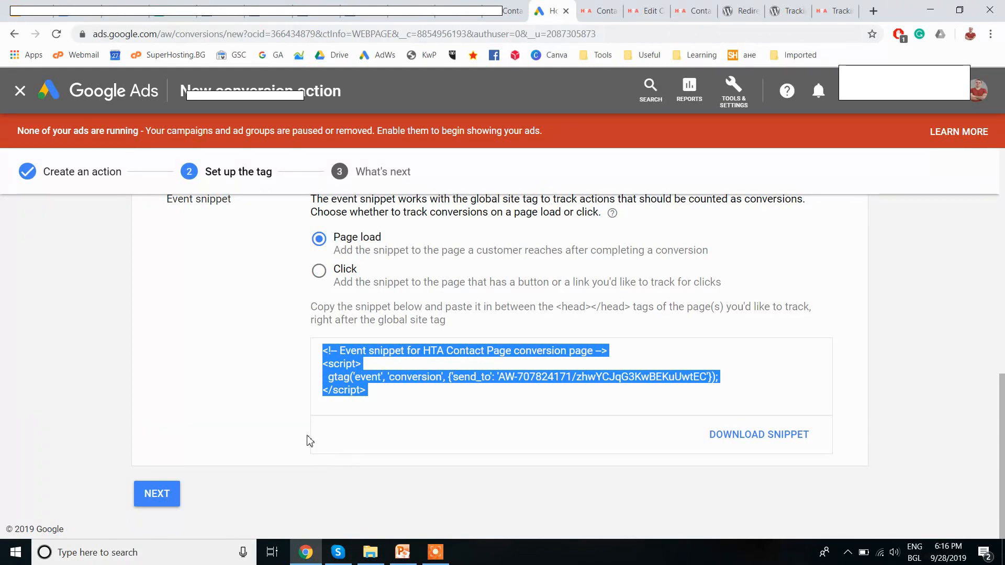
# - In the site's Tracking Code Manager, name the new active script "Google Ads HTA contact page"
pyautogui.click(834, 11)
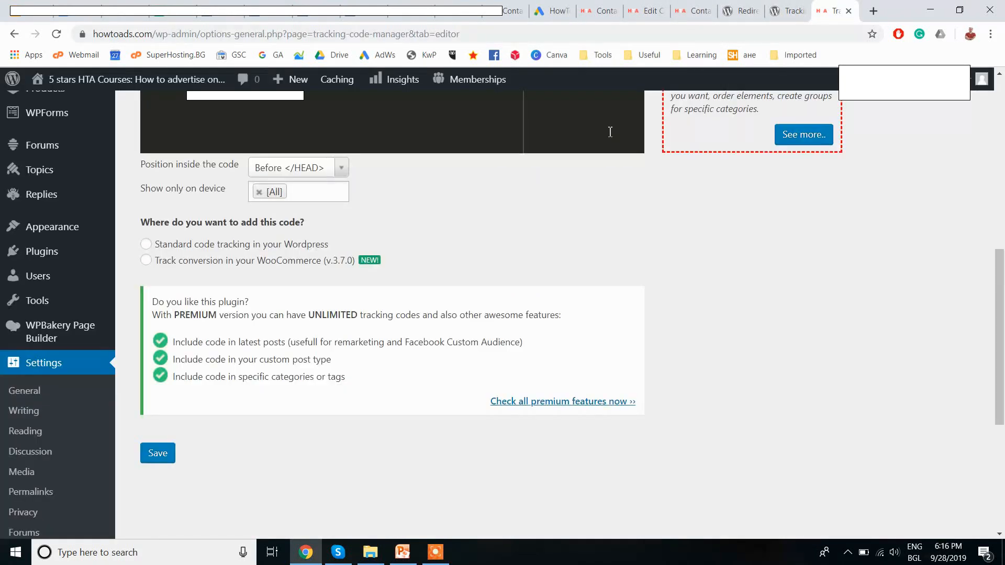
pyautogui.scroll(9, 441, 231)
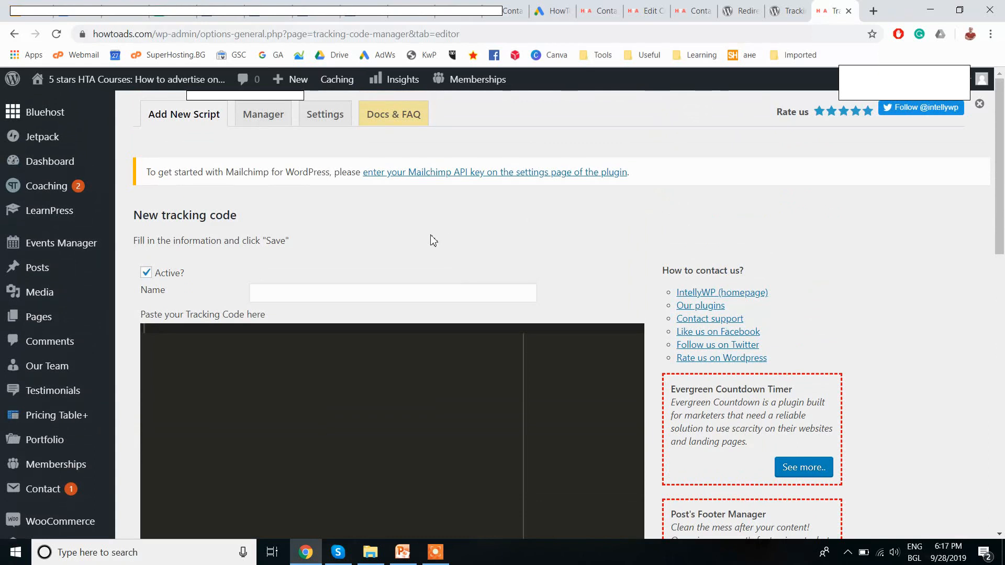
pyautogui.click(146, 272)
pyautogui.click(312, 288)
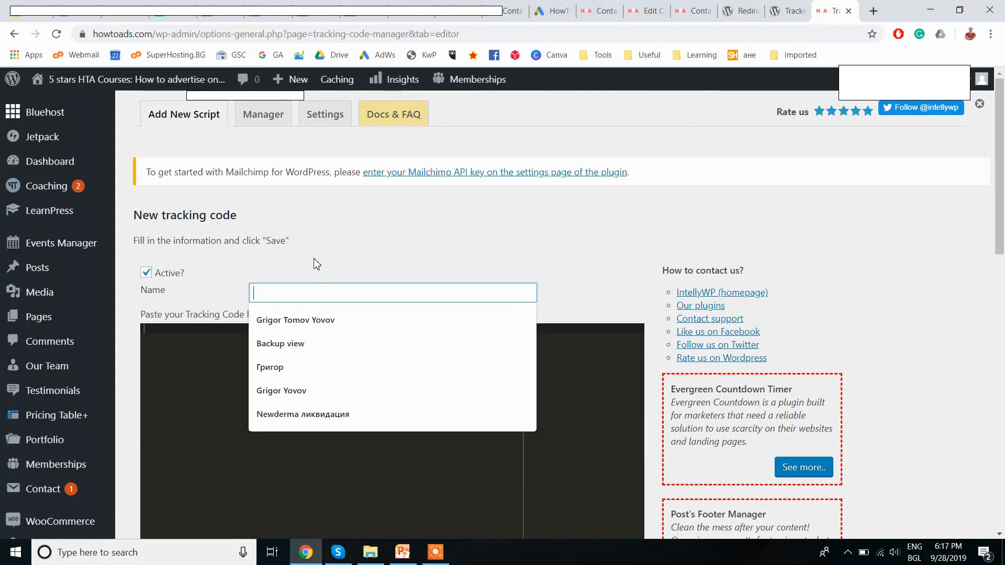
pyautogui.write('Google Ads conta')
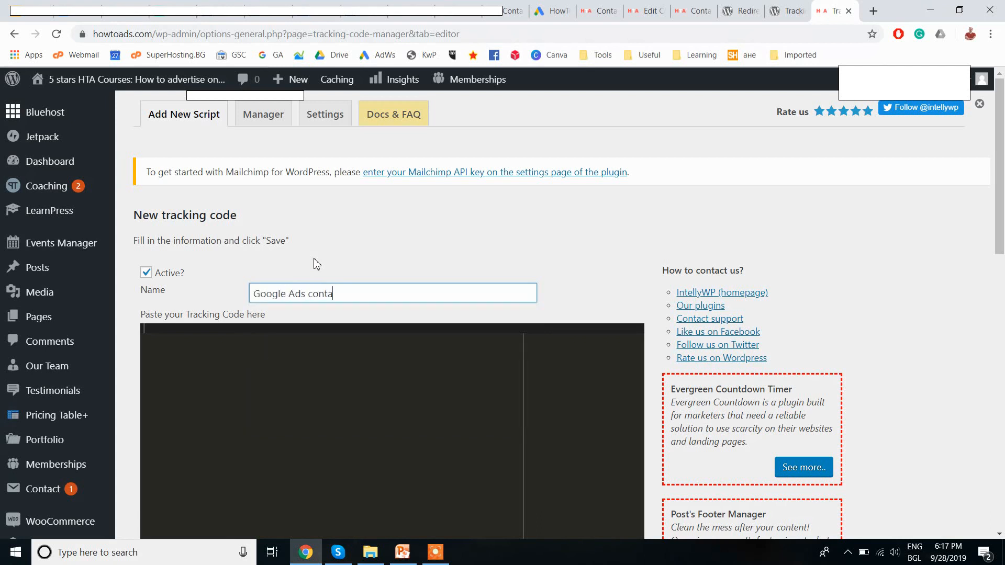
pyautogui.write('ct page')
pyautogui.click(311, 291)
pyautogui.write('HTA')
# - Copy the HTA Contact Page event snippet from Google Ads and paste it as the new script's tracking code
pyautogui.scroll(-4, 389, 243)
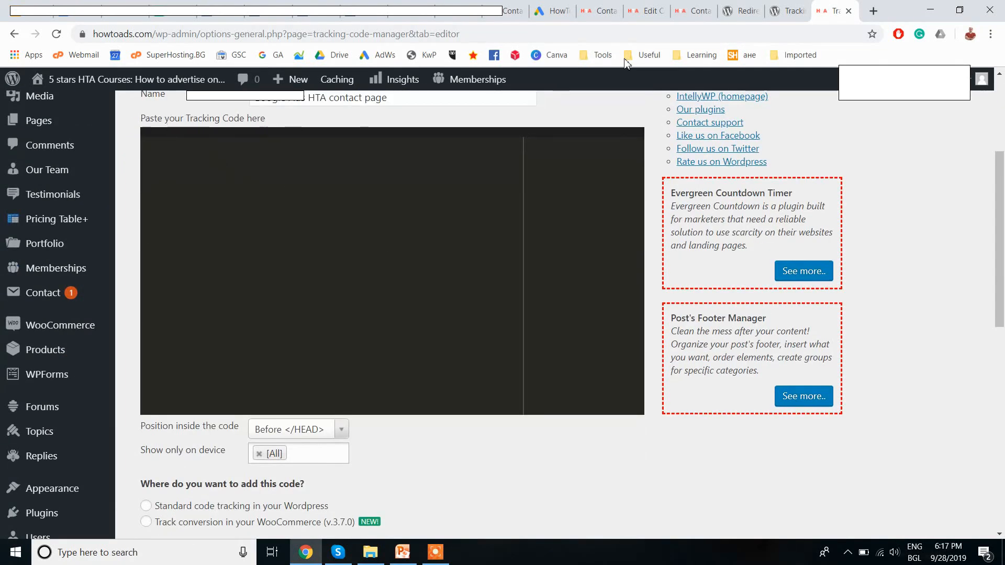
pyautogui.click(552, 10)
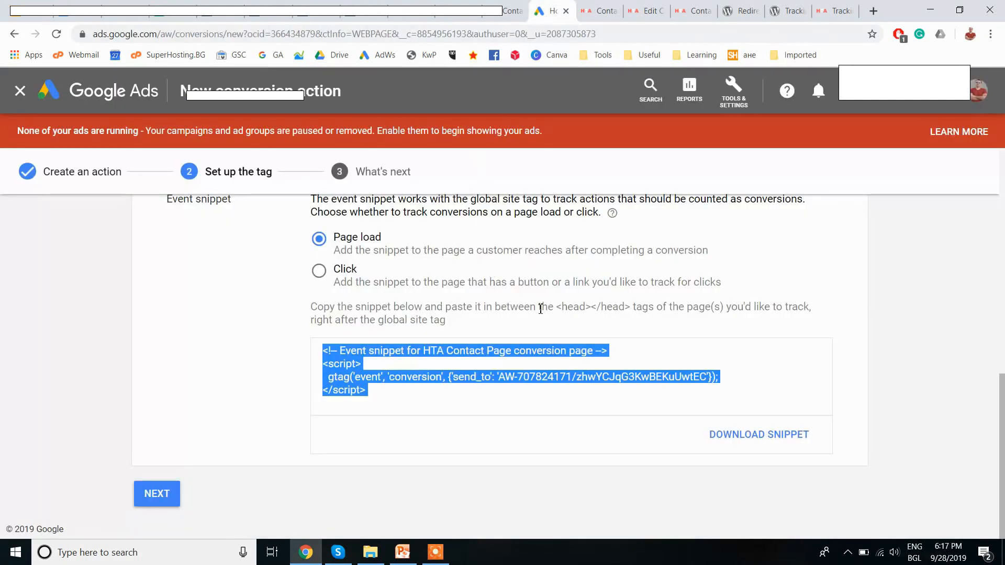
pyautogui.moveTo(331, 307); pyautogui.dragTo(629, 310)
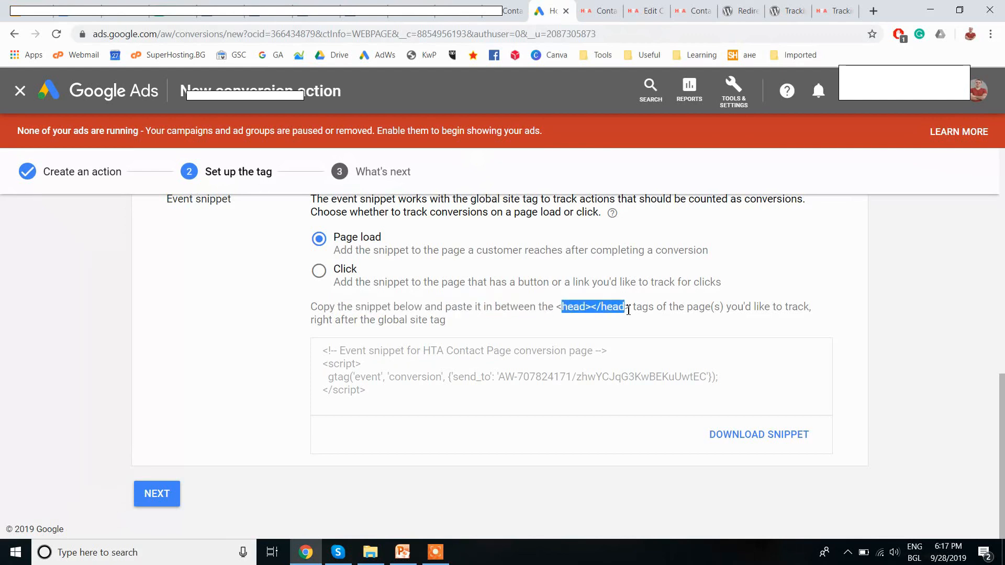
pyautogui.click(404, 353)
pyautogui.hotkey('ctrl', 'c')
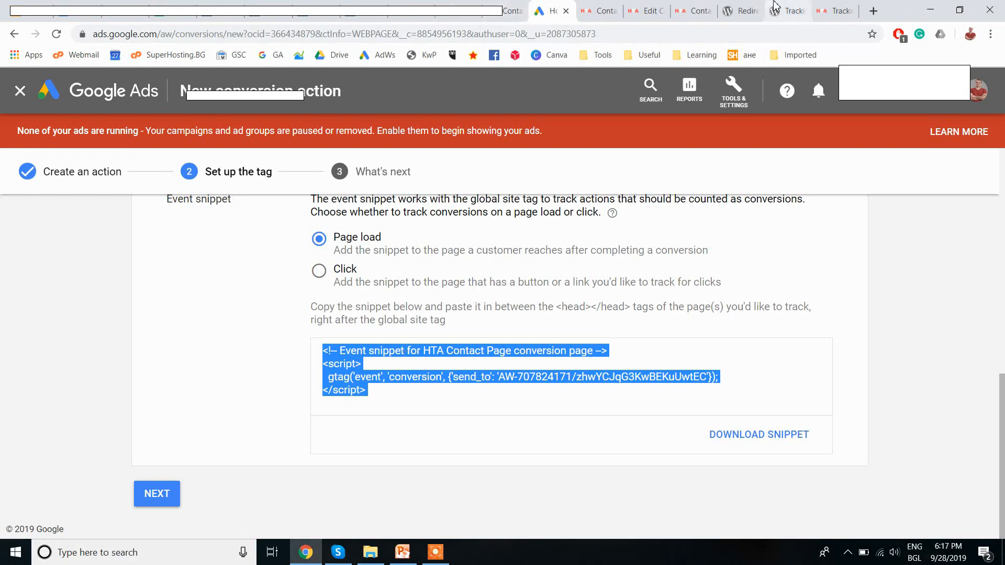
pyautogui.click(837, 6)
pyautogui.hotkey('ctrl', 'v')
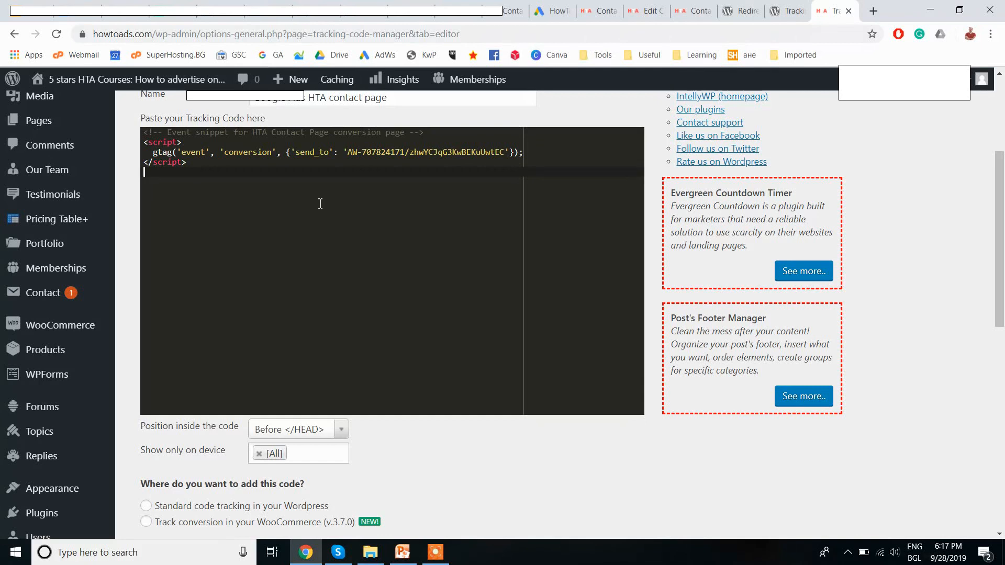
# - Check the available code positions and keep the tracking code before </HEAD>
pyautogui.scroll(-1, 404, 459)
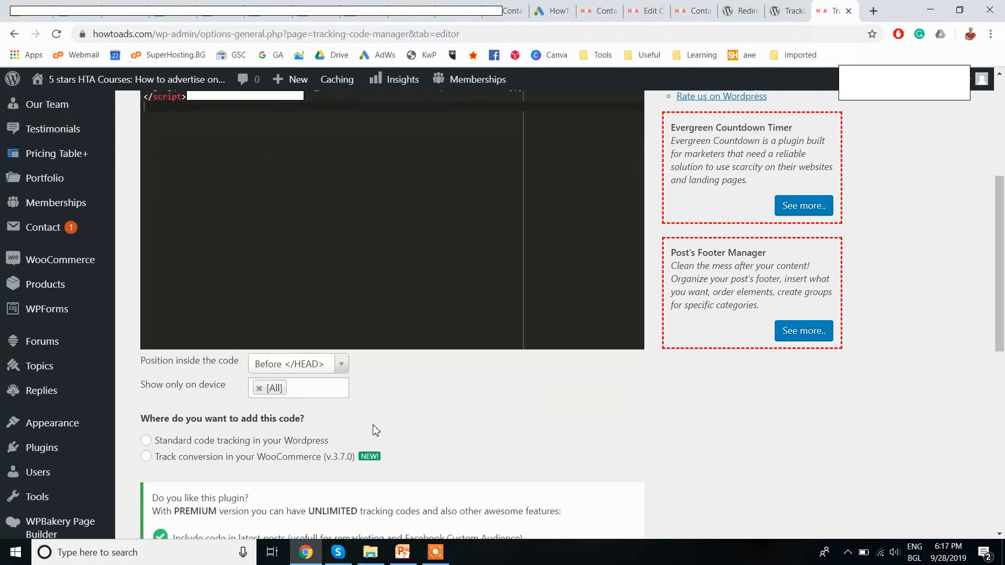
pyautogui.click(338, 369)
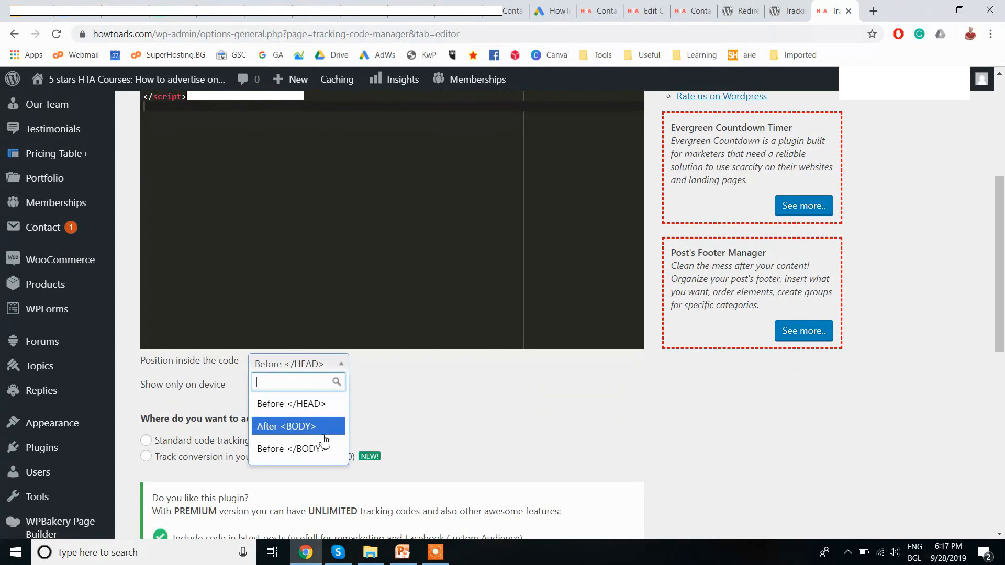
pyautogui.click(410, 411)
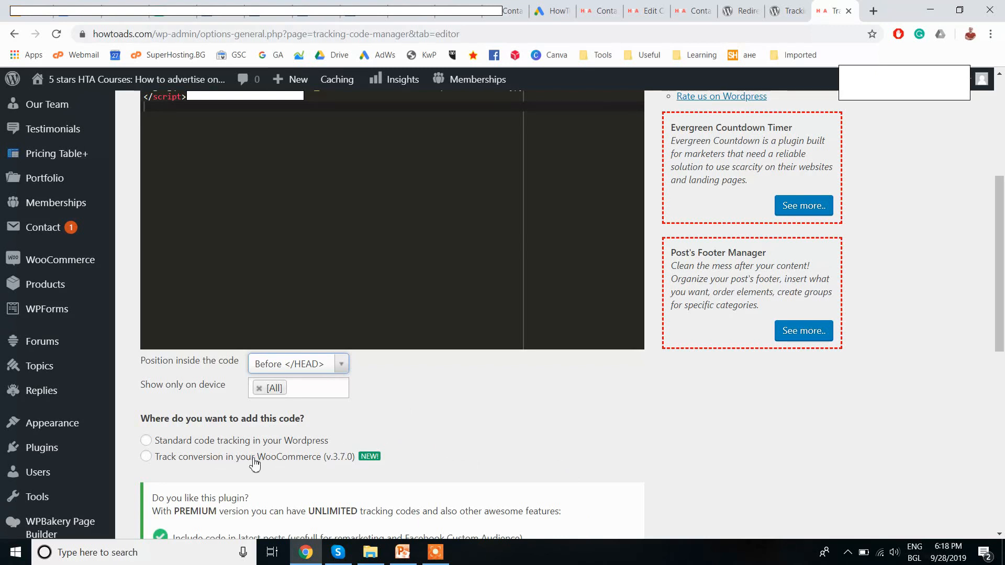
# - Add the code as standard code tracking in WordPress, inserted only in specific pages or posts
pyautogui.click(188, 443)
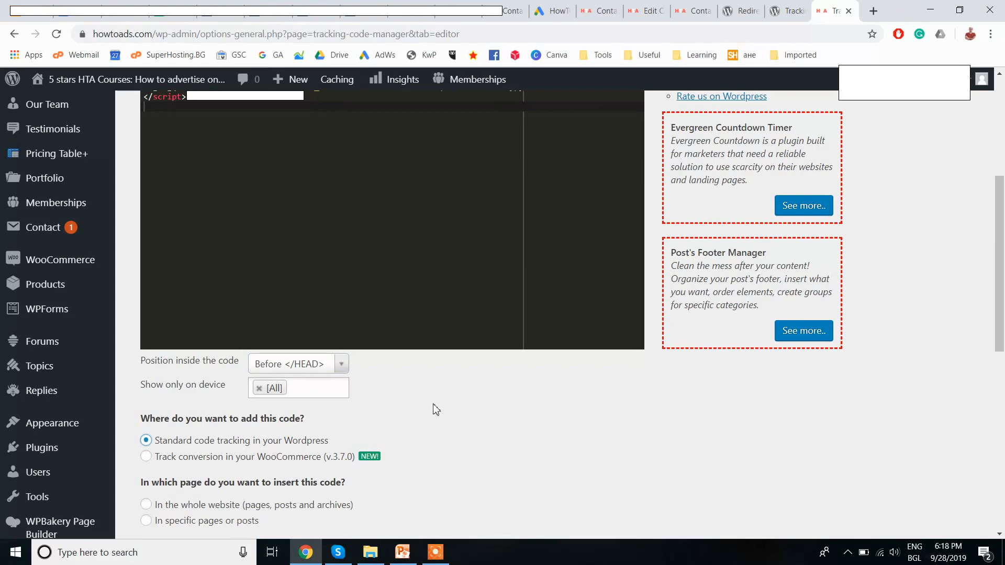
pyautogui.scroll(-1, 434, 406)
pyautogui.scroll(-1, 435, 406)
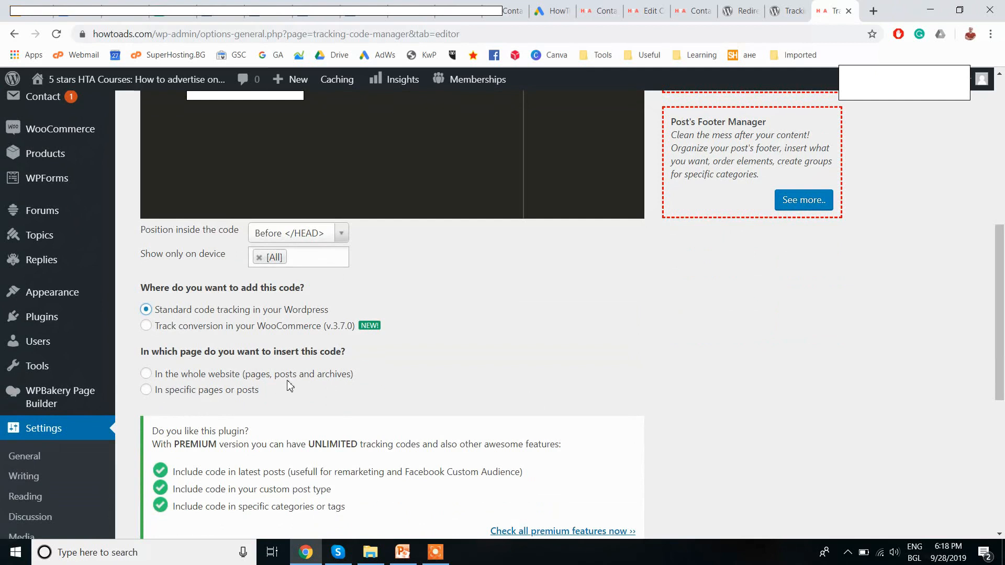
pyautogui.click(226, 394)
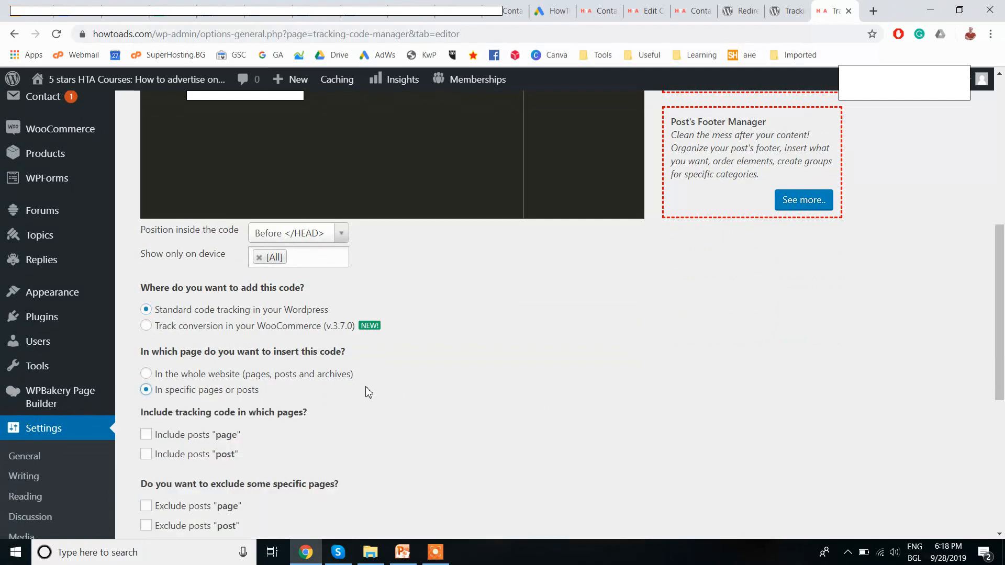
# - Include the tracking code in pages, replacing the [All] selection with only the Contact Thank You Page
pyautogui.scroll(-1, 364, 390)
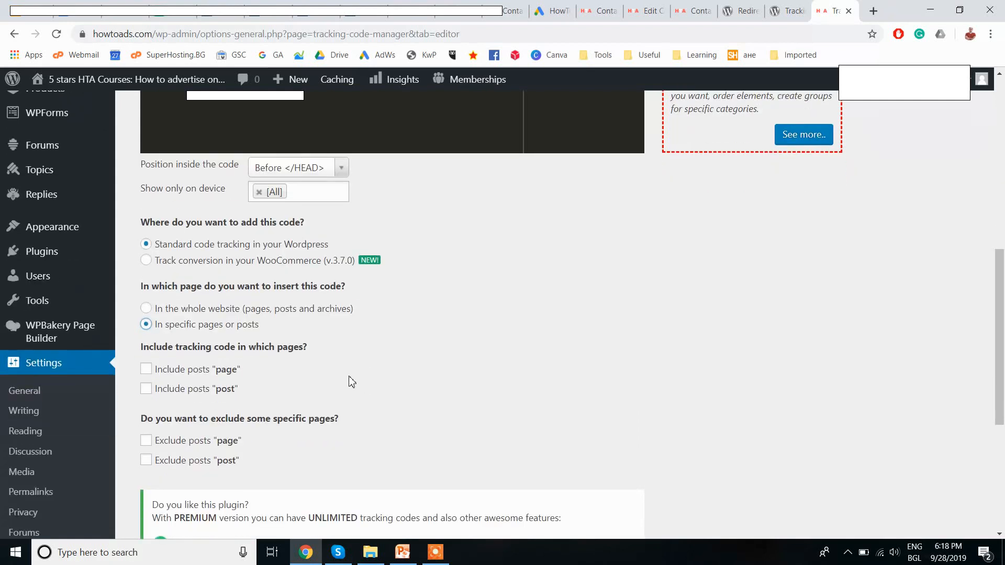
pyautogui.scroll(-1, 325, 380)
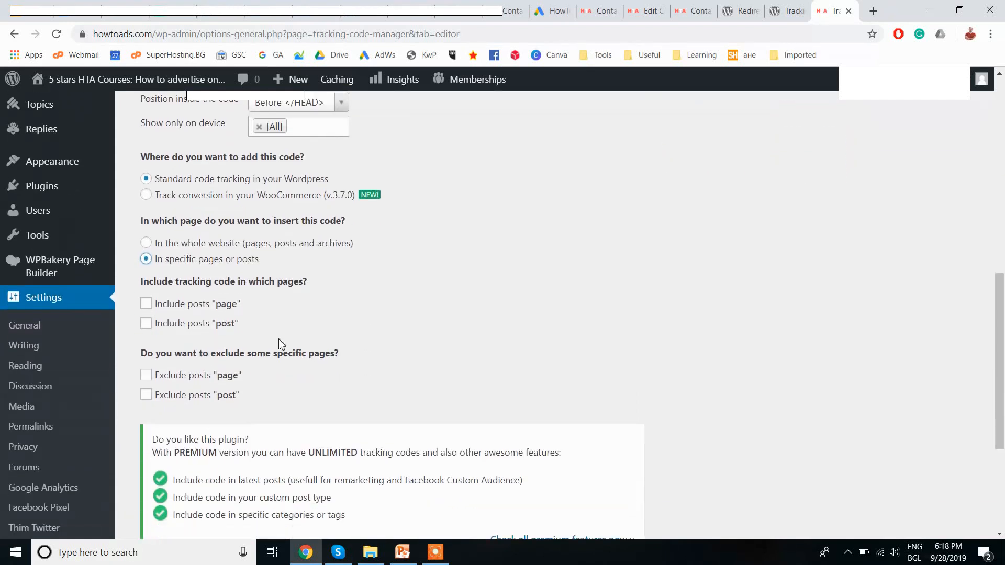
pyautogui.click(146, 305)
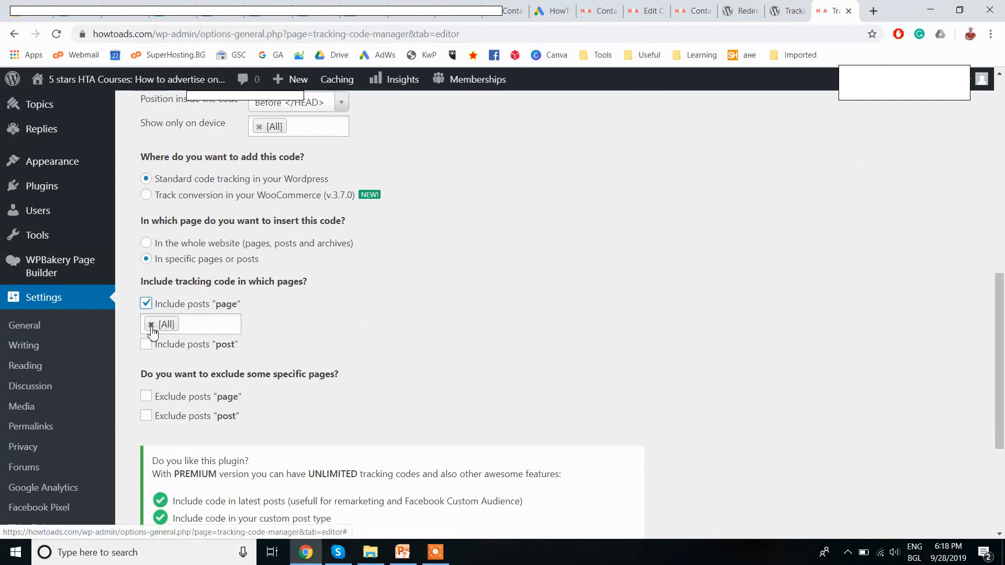
pyautogui.click(151, 325)
pyautogui.click(158, 330)
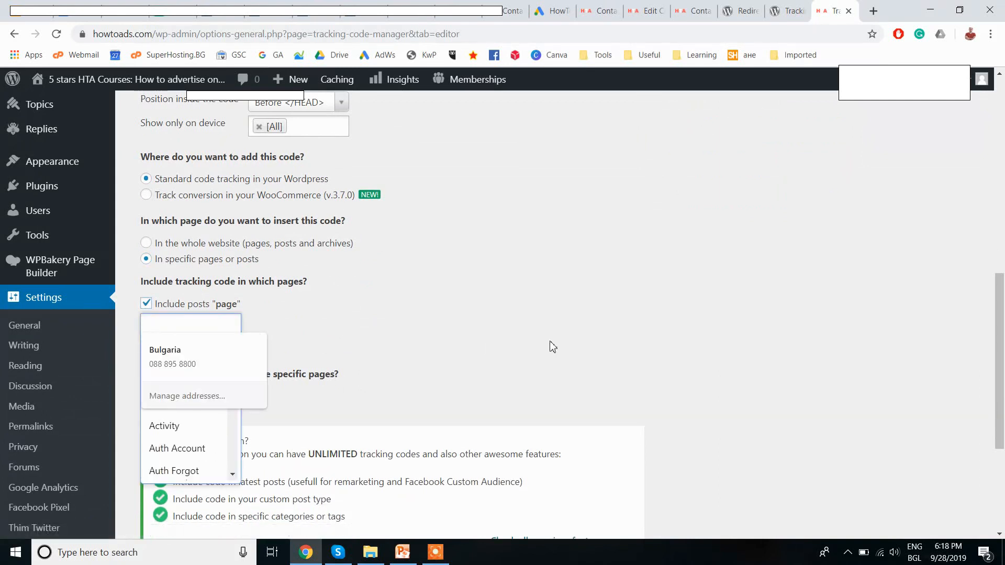
pyautogui.click(214, 330)
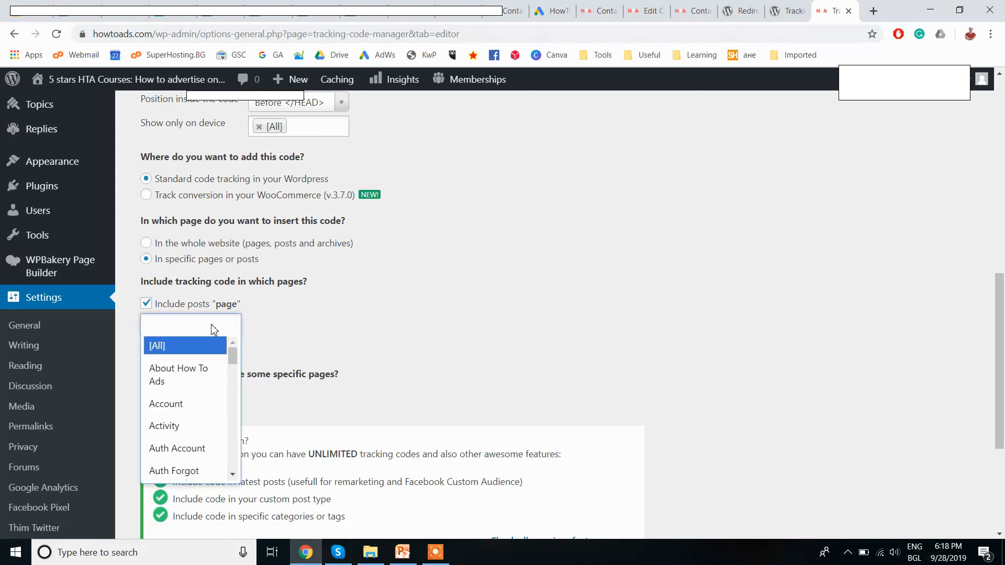
pyautogui.write('co')
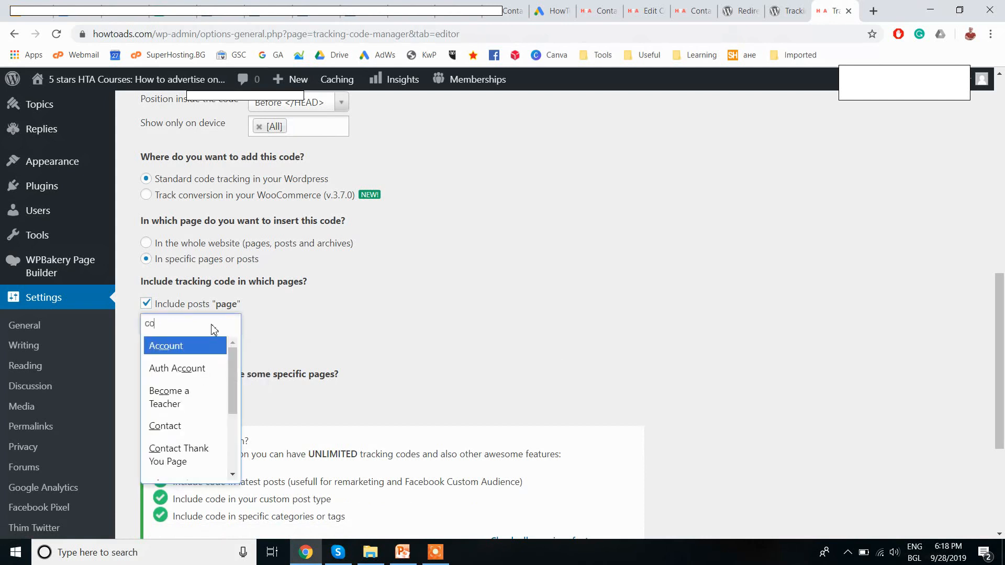
pyautogui.write('n')
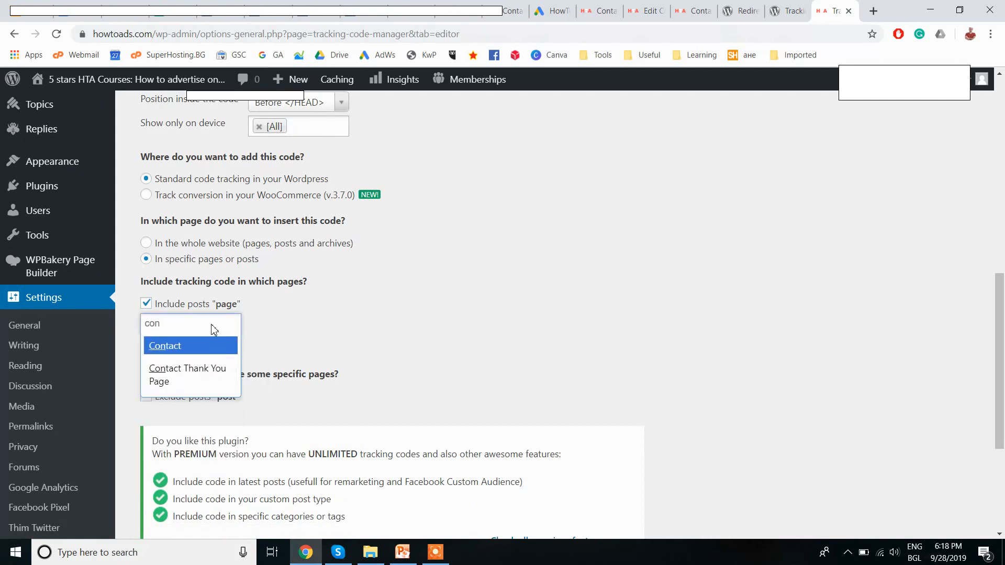
pyautogui.click(182, 373)
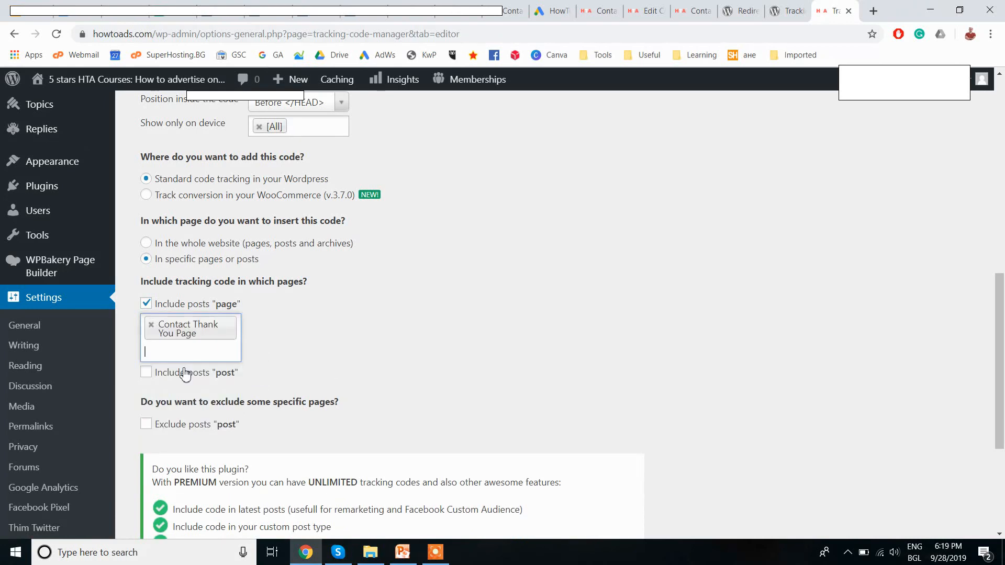
pyautogui.click(460, 370)
pyautogui.scroll(-3, 358, 350)
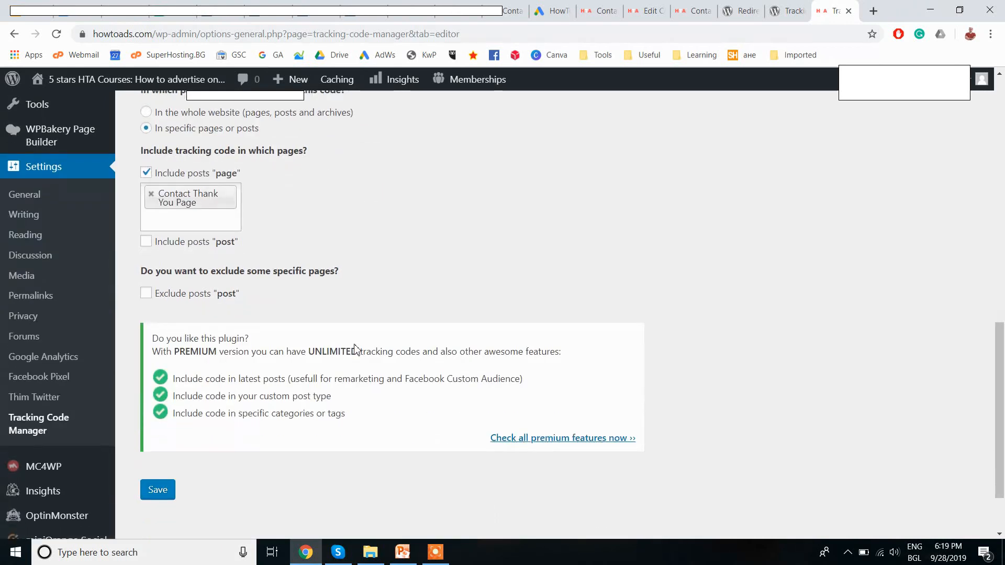
# - Review the pasted event snippet and page settings, and save the new tracking code
pyautogui.scroll(1, 281, 336)
pyautogui.scroll(12, 330, 328)
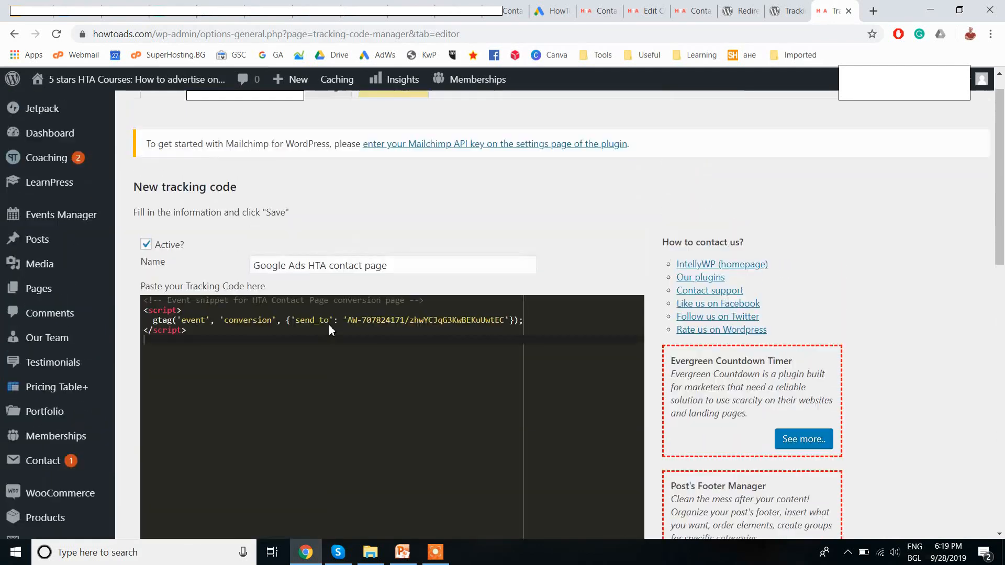
pyautogui.scroll(-10, 330, 328)
pyautogui.scroll(-5, 330, 328)
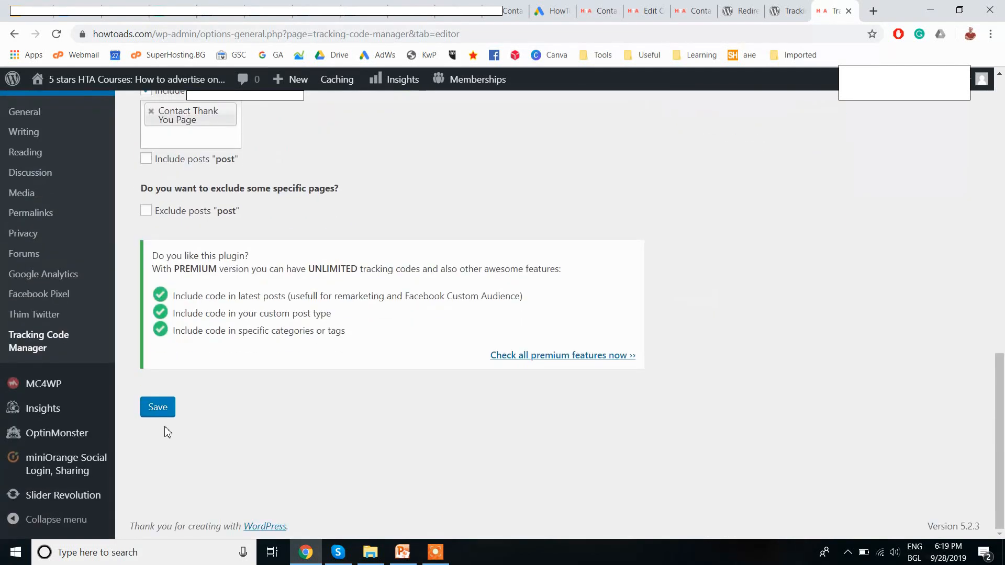
pyautogui.click(157, 411)
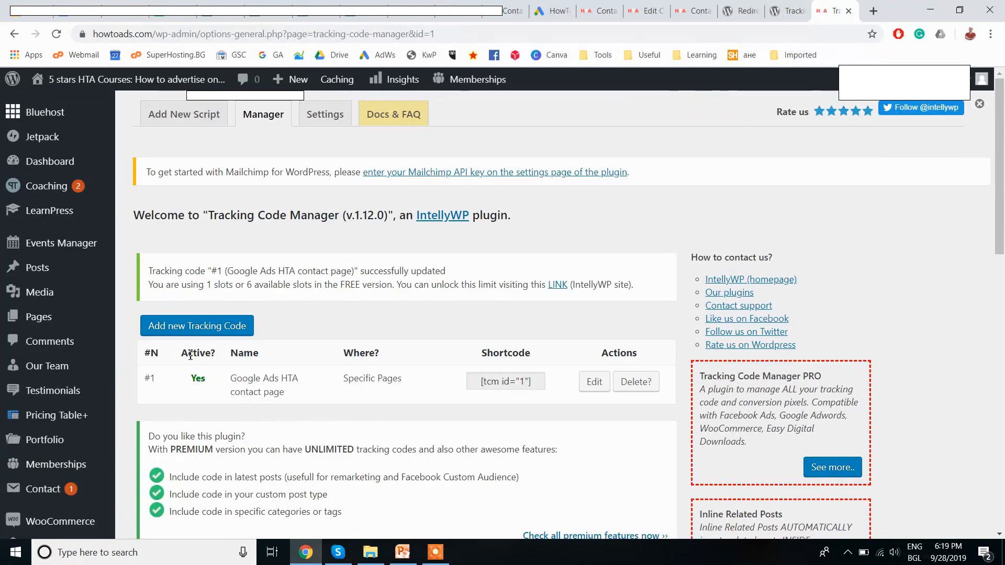
# - Switch to Google Ads, finish the new conversion action's setup and check the tracking status of HTA Contact Page
pyautogui.click(571, 10)
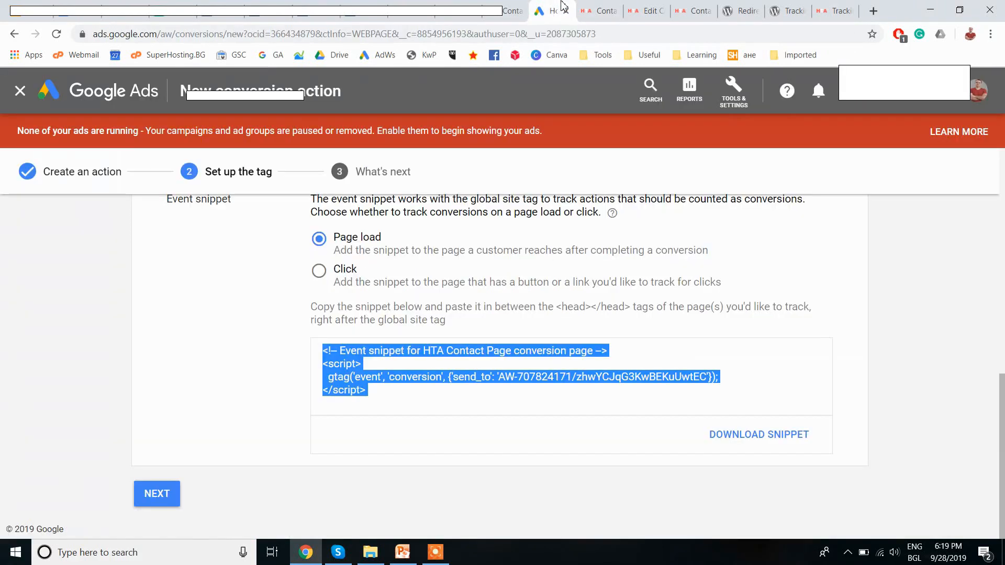
pyautogui.click(181, 440)
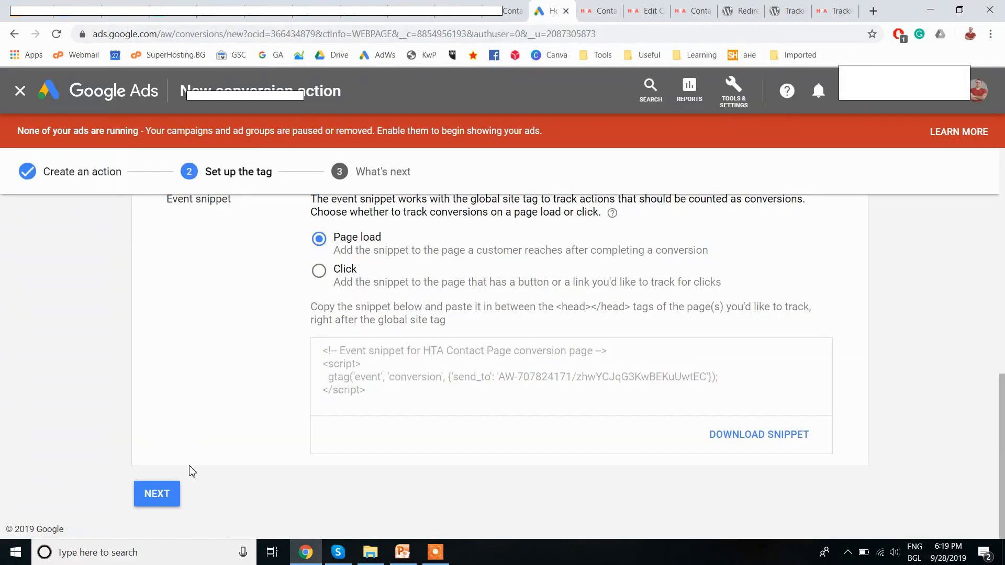
pyautogui.click(157, 492)
pyautogui.click(157, 428)
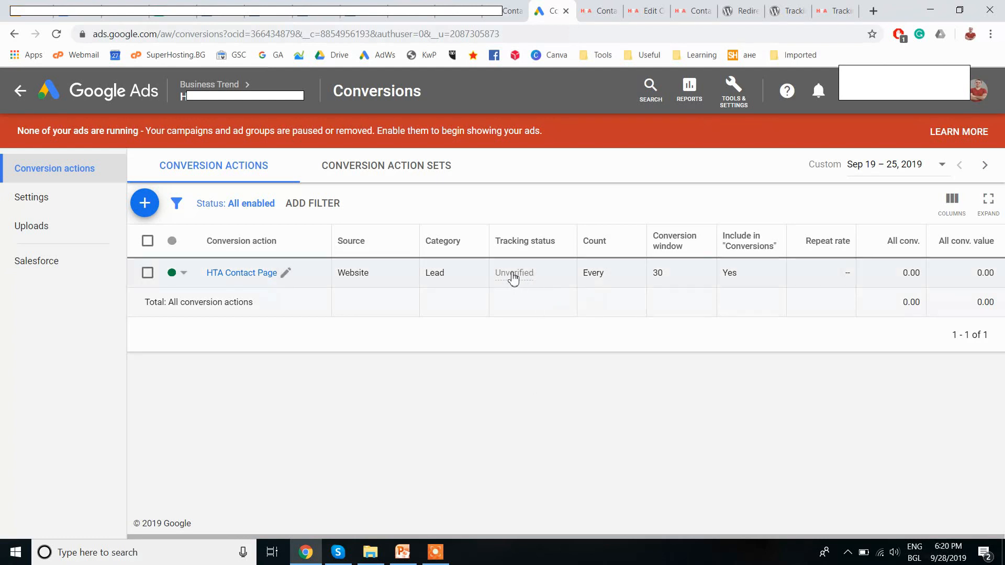
pyautogui.moveTo(511, 278)
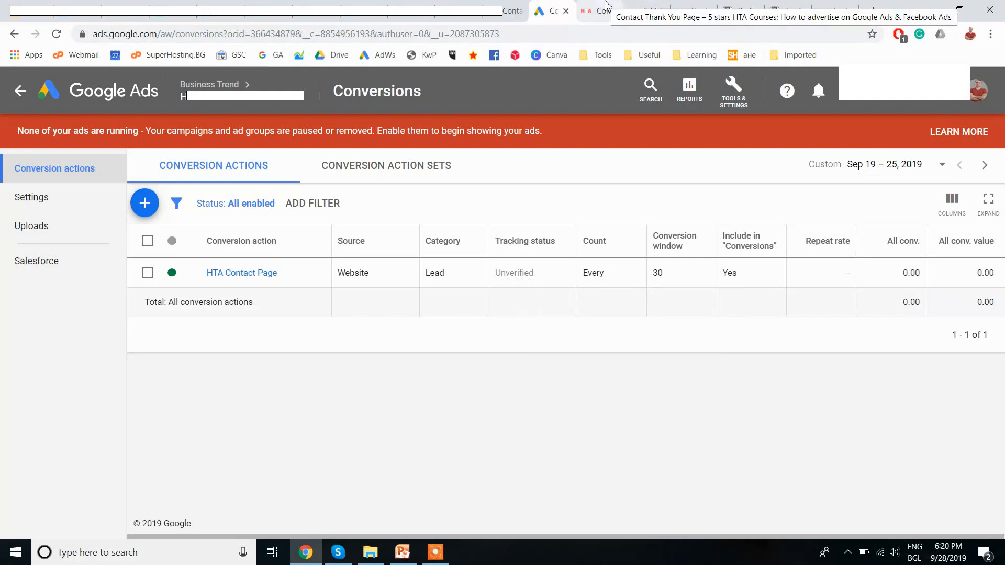
# - Open the HTA Contact Page conversion's tag setup for installing the tag yourself and locate the conversion ID in its event snippet
pyautogui.click(507, 7)
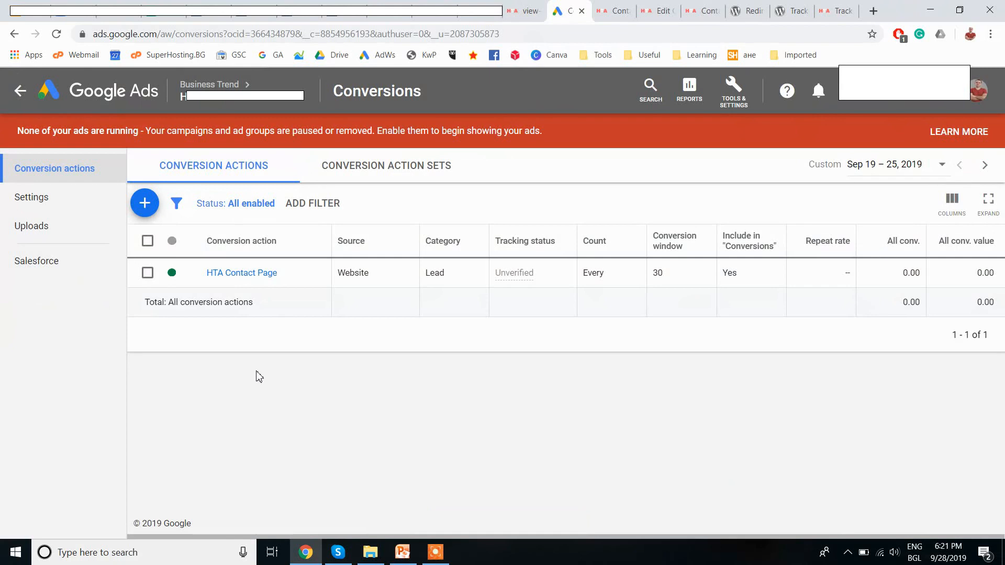
pyautogui.click(224, 276)
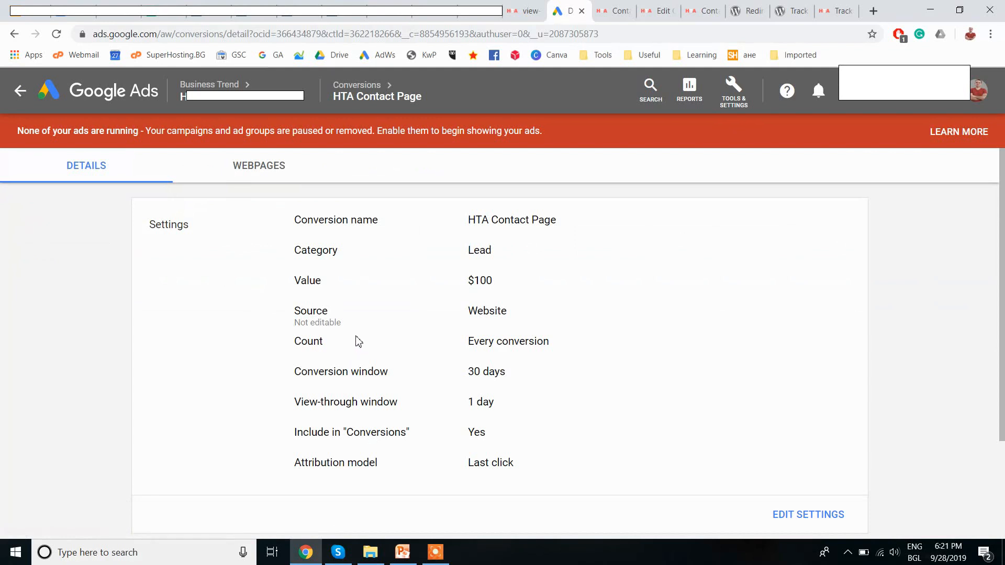
pyautogui.scroll(-3, 378, 327)
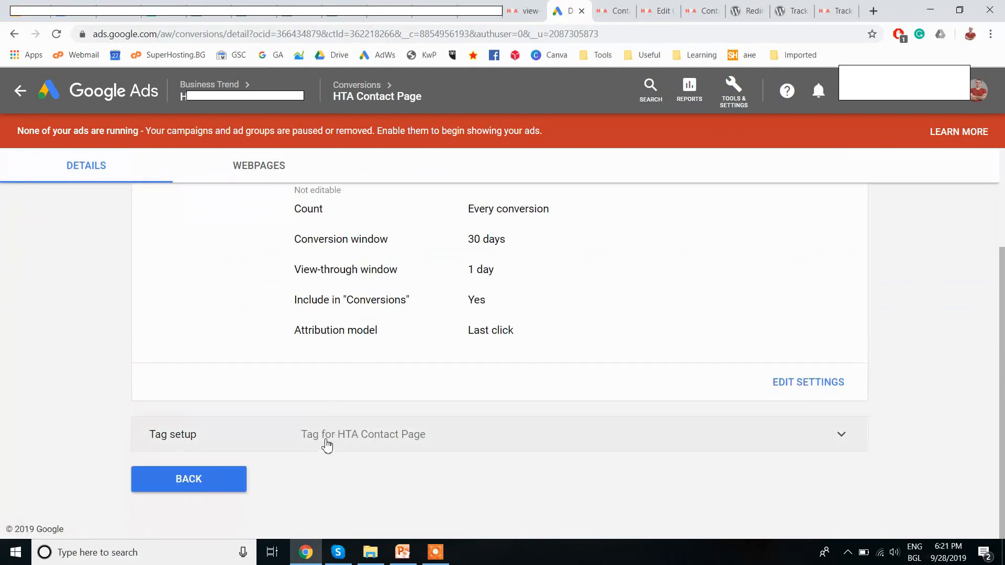
pyautogui.click(302, 445)
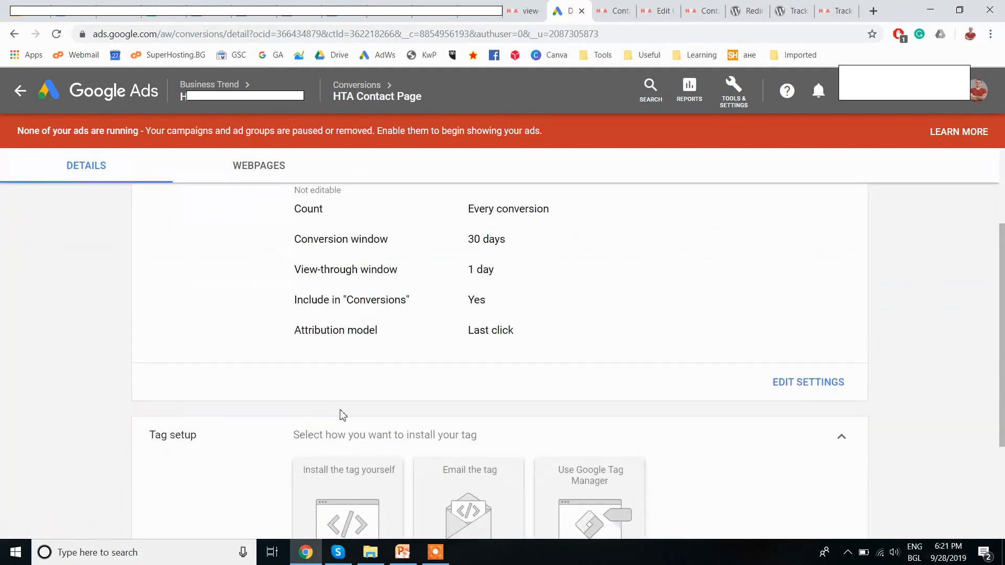
pyautogui.scroll(-3, 330, 414)
pyautogui.click(339, 372)
pyautogui.scroll(-8, 233, 386)
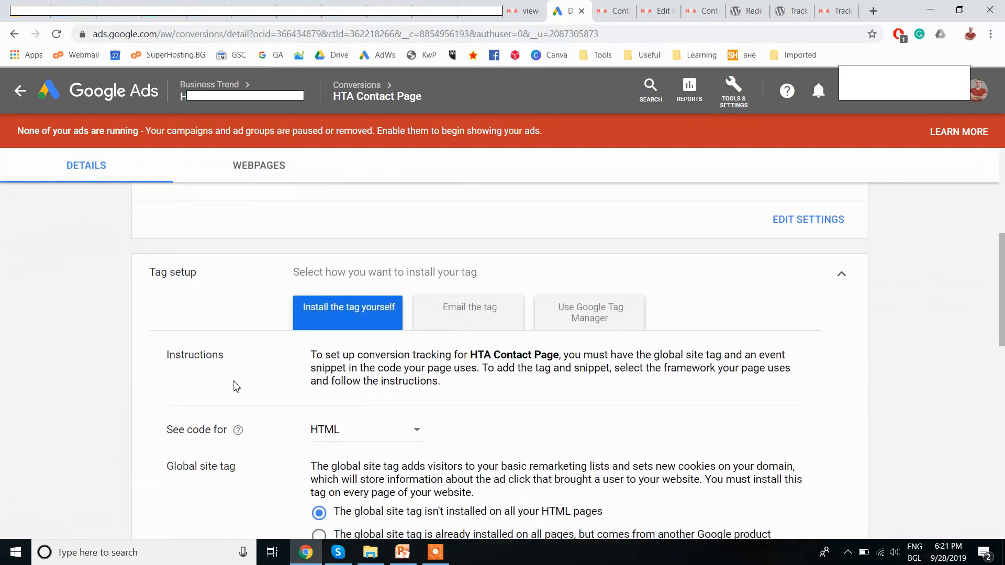
pyautogui.scroll(-4, 215, 404)
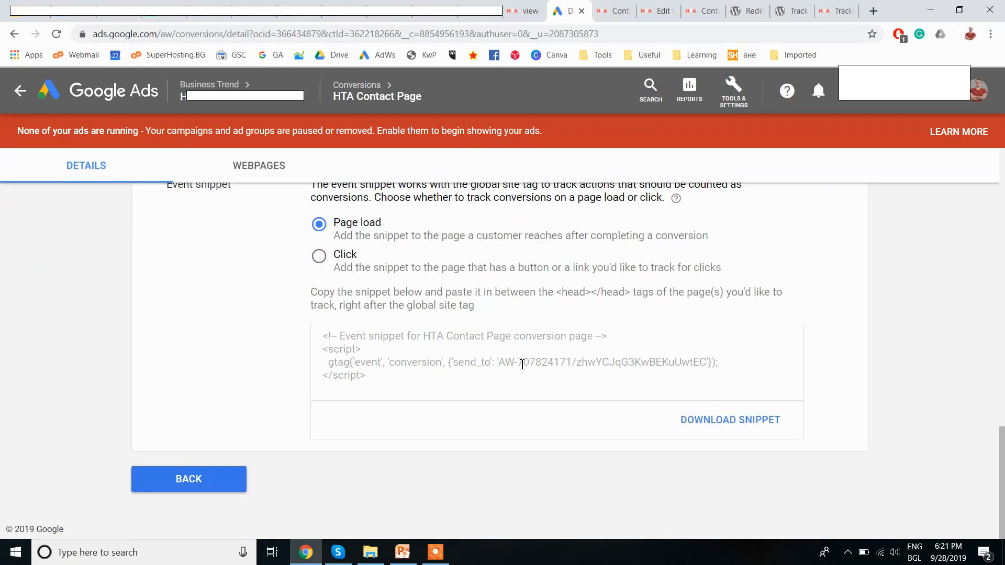
pyautogui.moveTo(518, 363); pyautogui.dragTo(544, 363)
pyautogui.click(540, 367)
pyautogui.click(545, 361)
# - Switch to the website's Contact Thank You Page, check its URL and view the page source
pyautogui.click(478, 2)
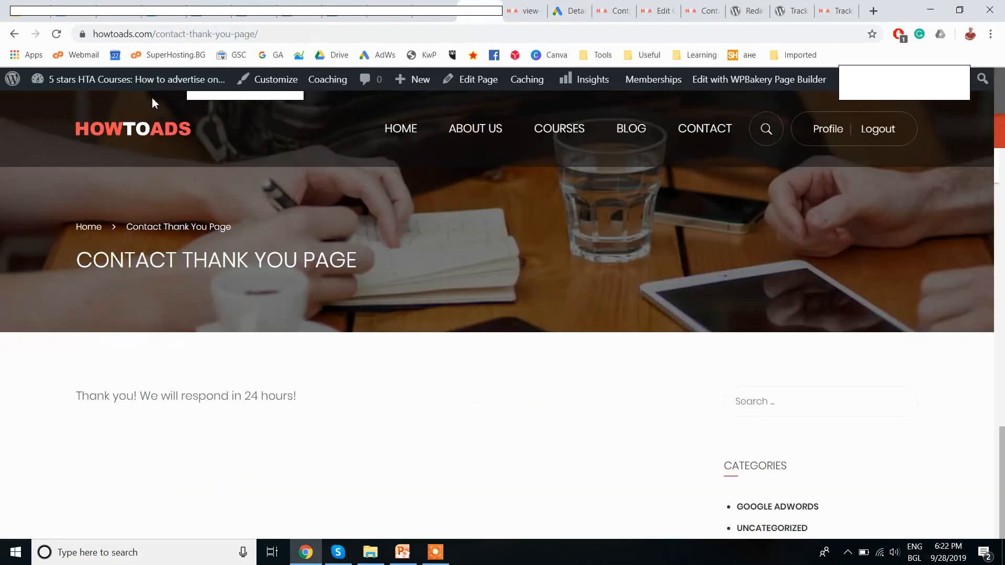
pyautogui.moveTo(183, 35); pyautogui.dragTo(231, 35)
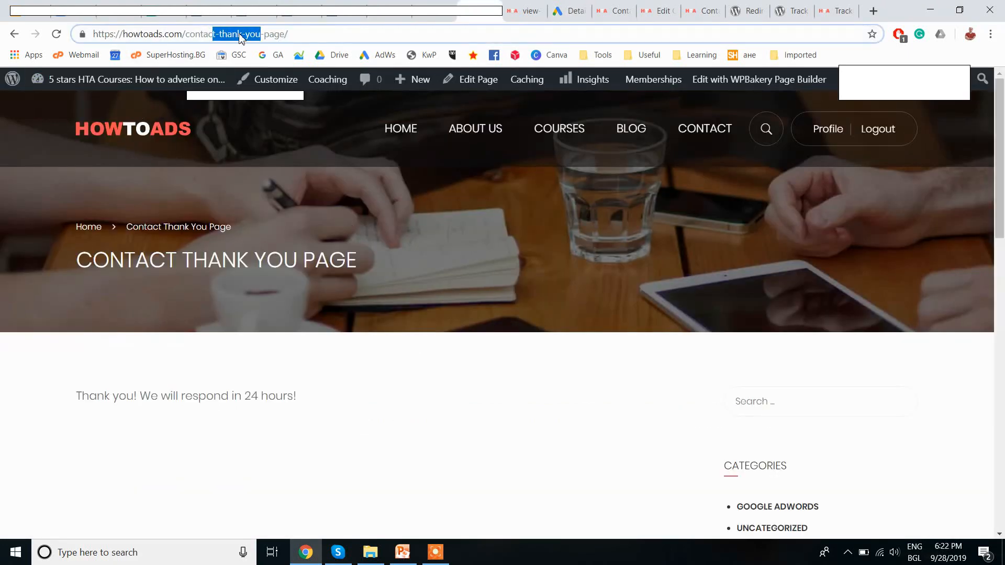
pyautogui.click(239, 36)
pyautogui.rightClick(146, 351)
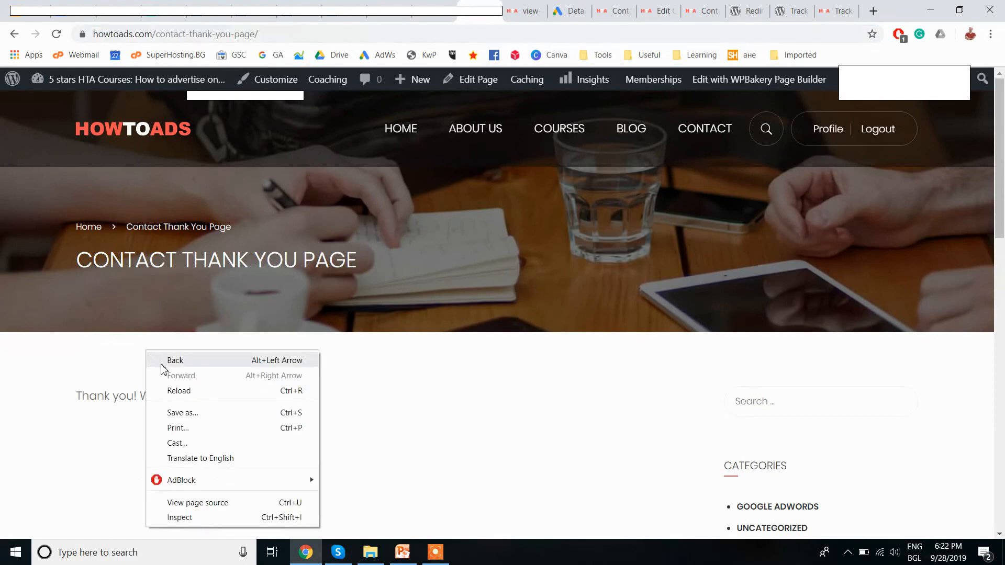
pyautogui.click(211, 502)
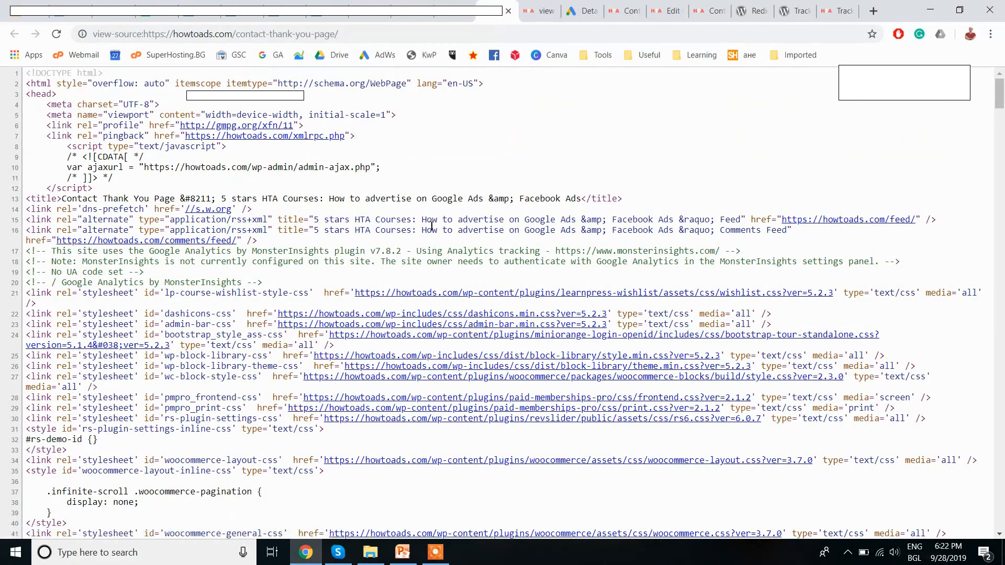
# - Search the page source for 7078 and examine the conversion ID in the HTA Contact Page event snippet
pyautogui.hotkey('ctrl', 'f')
pyautogui.write('70')
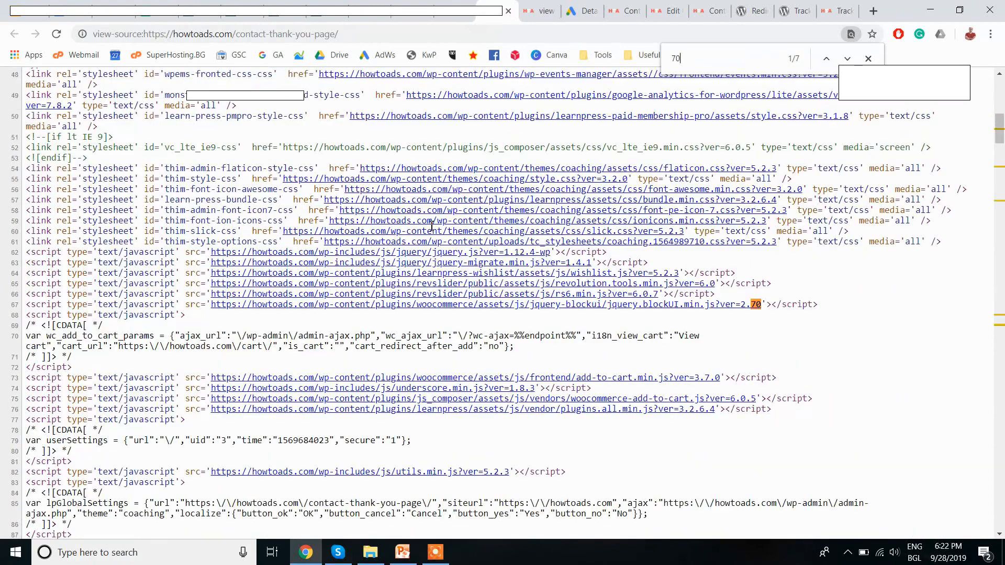
pyautogui.write('78')
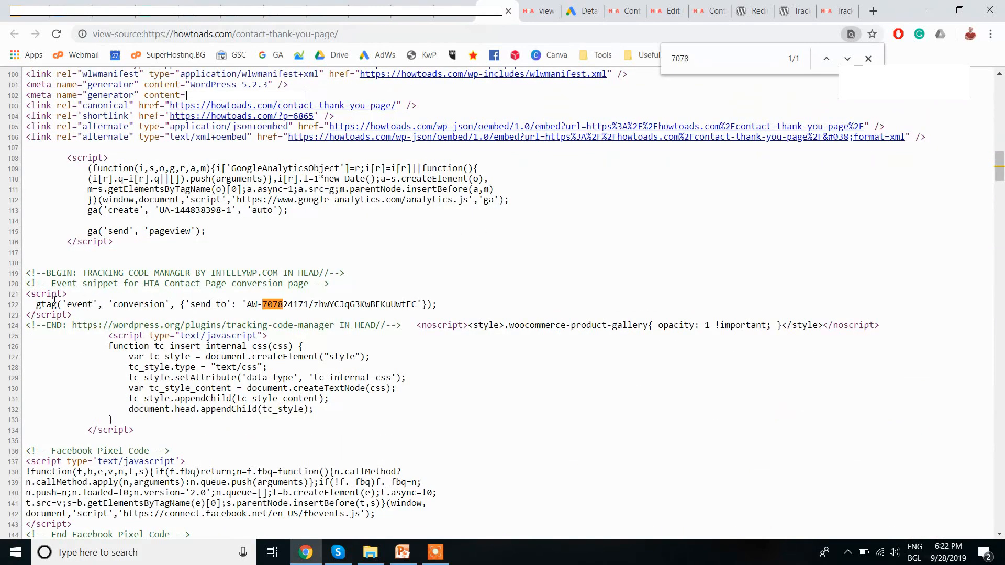
pyautogui.moveTo(73, 303); pyautogui.dragTo(434, 306)
pyautogui.click(252, 304)
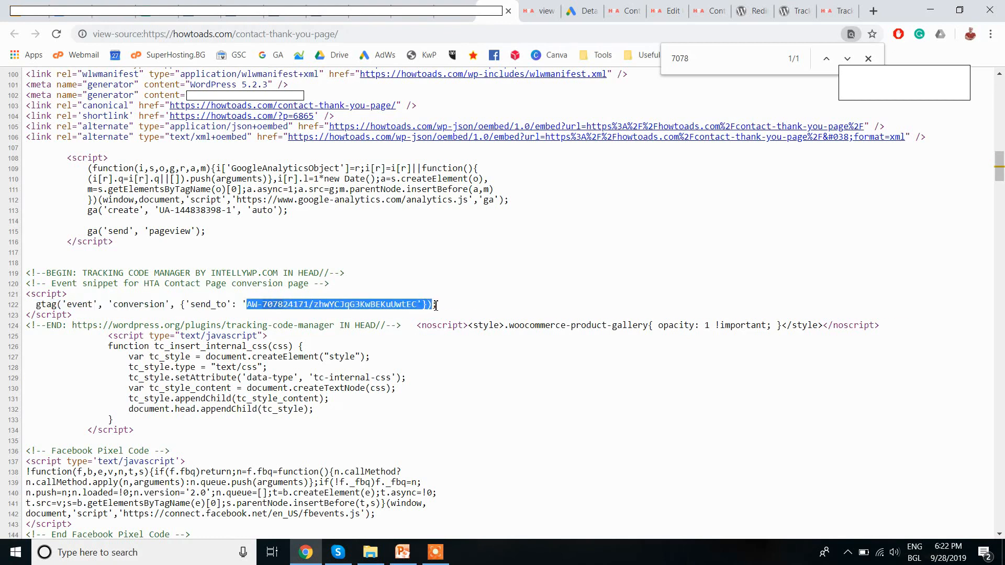
pyautogui.click(432, 307)
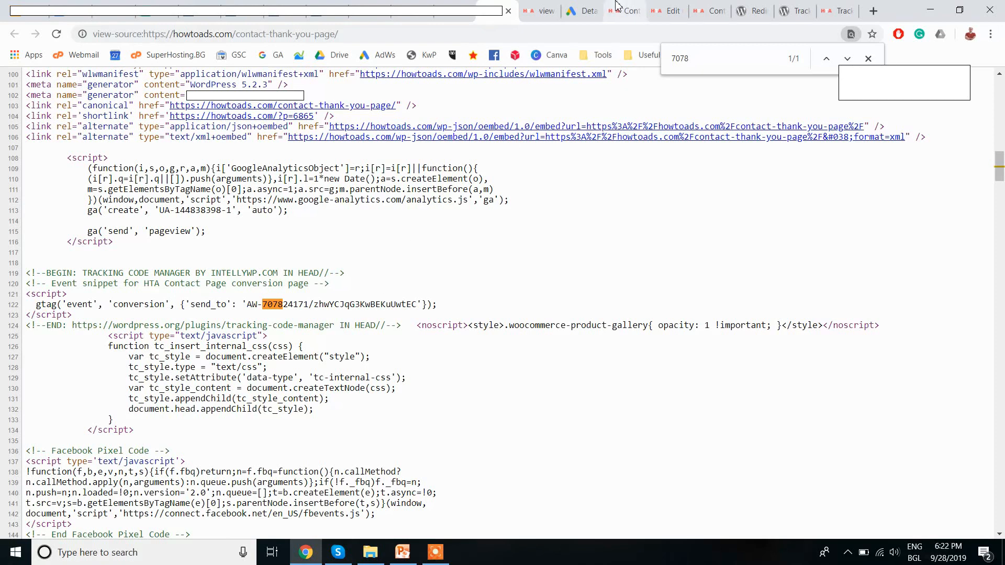
# - Switch back to Google Ads and return from the HTA Contact Page details to the conversion actions list
pyautogui.click(592, 8)
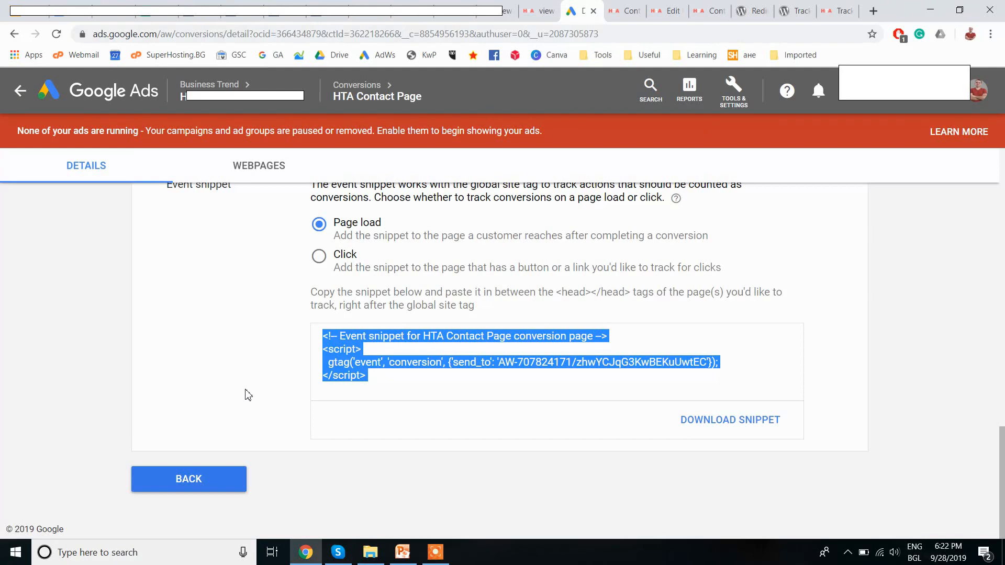
pyautogui.click(203, 478)
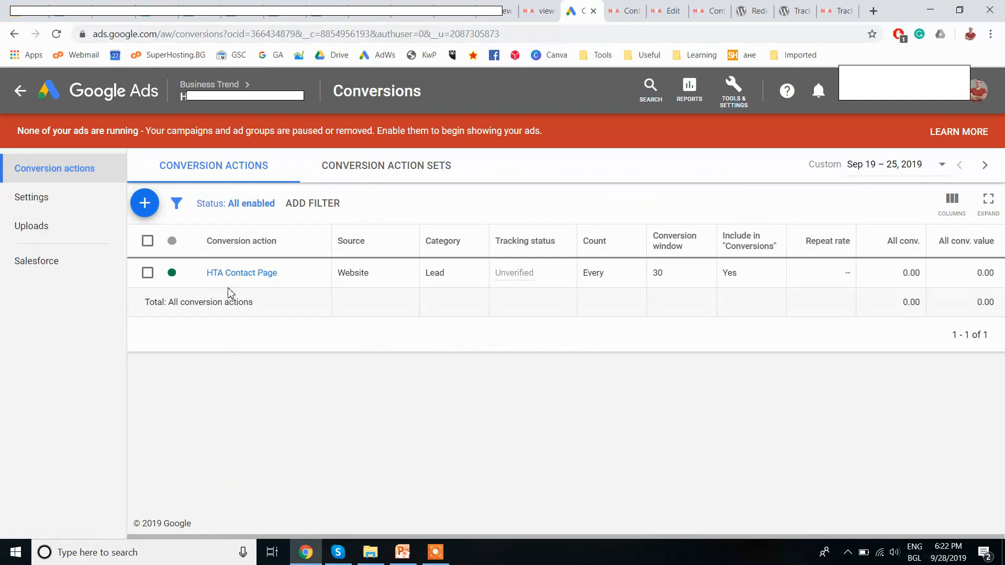